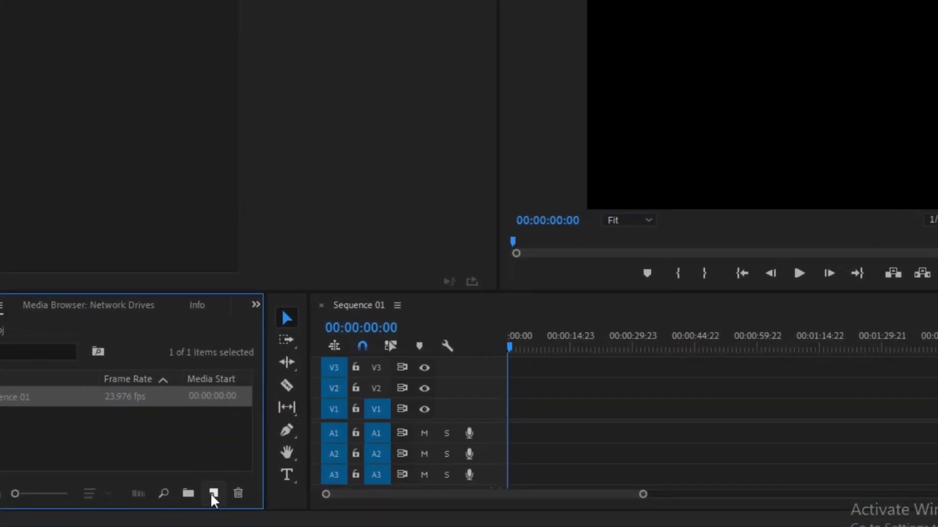
# Create a Black Video item and place it on V1 at the start of Sequence 01, lasting 00:00:04:23.
pyautogui.click(213, 495)
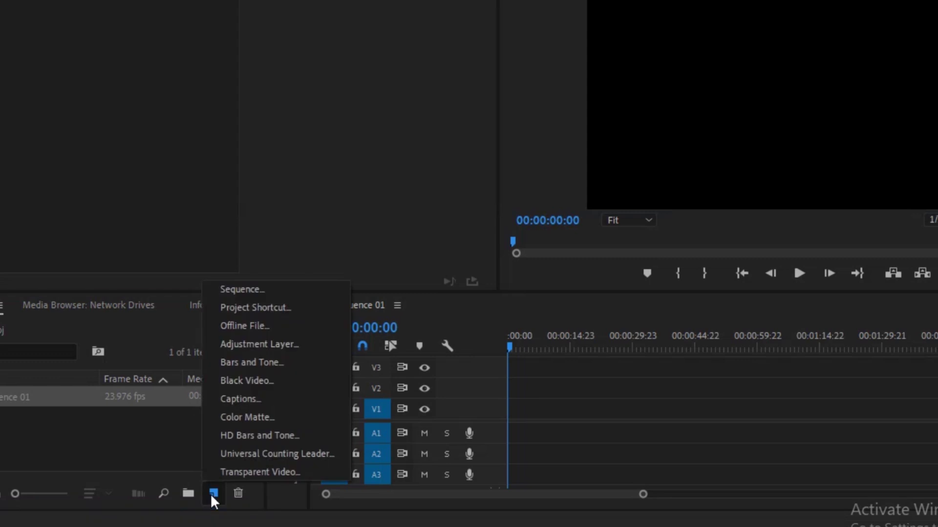
pyautogui.click(238, 380)
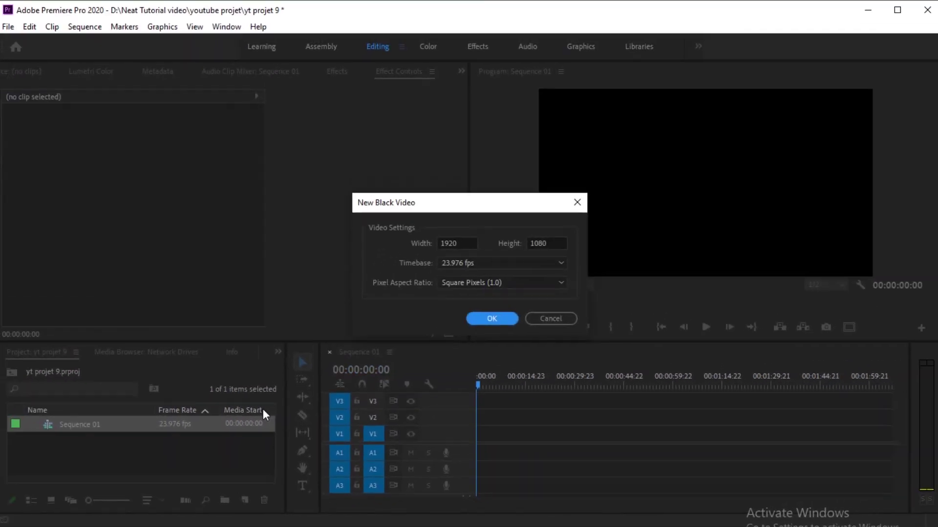
pyautogui.click(492, 319)
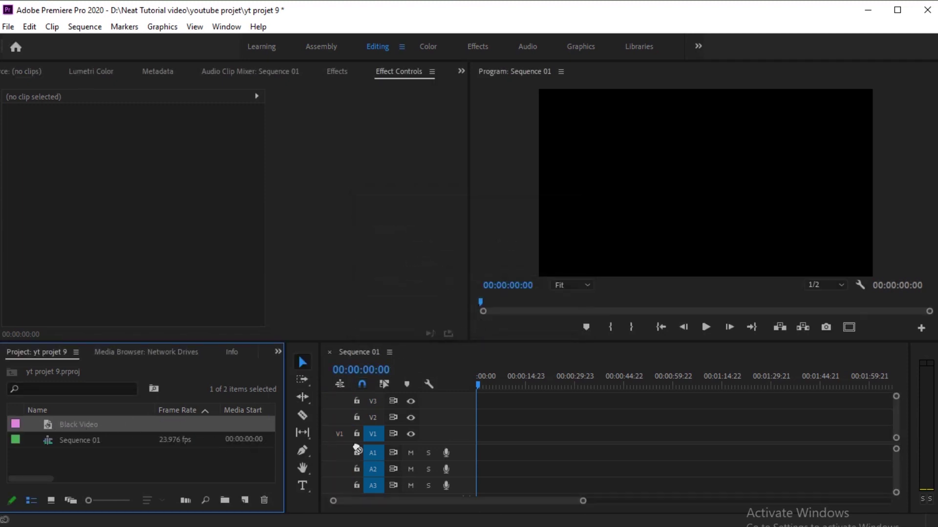
pyautogui.moveTo(357, 450); pyautogui.dragTo(484, 434)
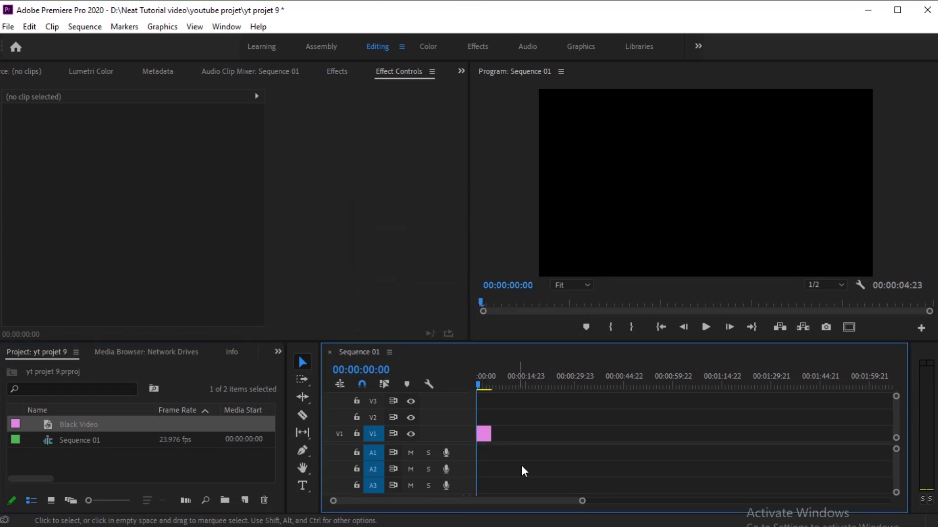
pyautogui.moveTo(582, 502); pyautogui.dragTo(483, 503)
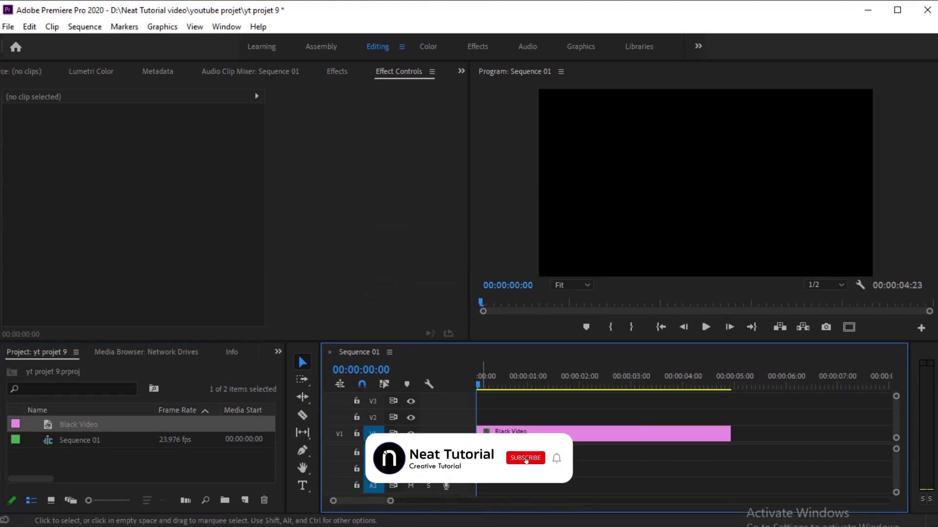
pyautogui.click(513, 437)
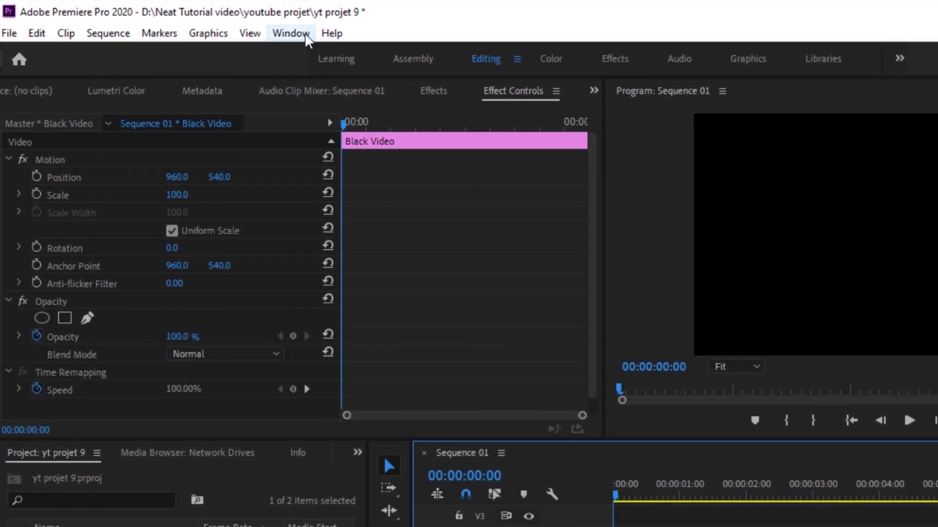
# Apply the 4-Color Gradient effect to the Black Video clip and show its Effect Controls.
pyautogui.click(291, 33)
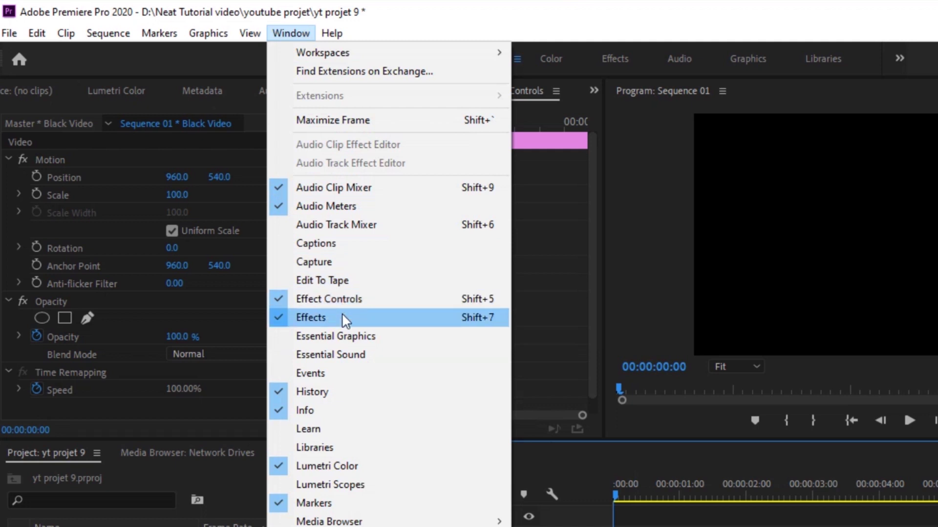
pyautogui.click(342, 316)
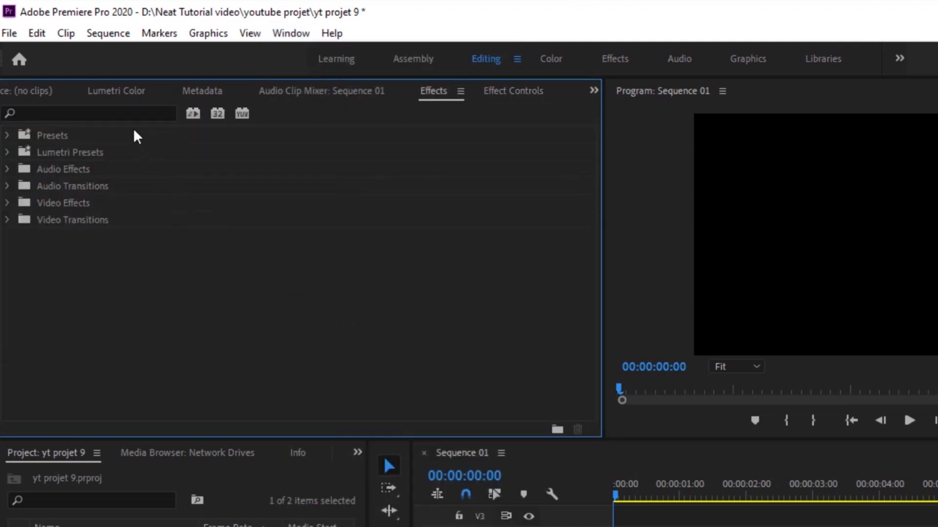
pyautogui.click(120, 113)
pyautogui.write('4')
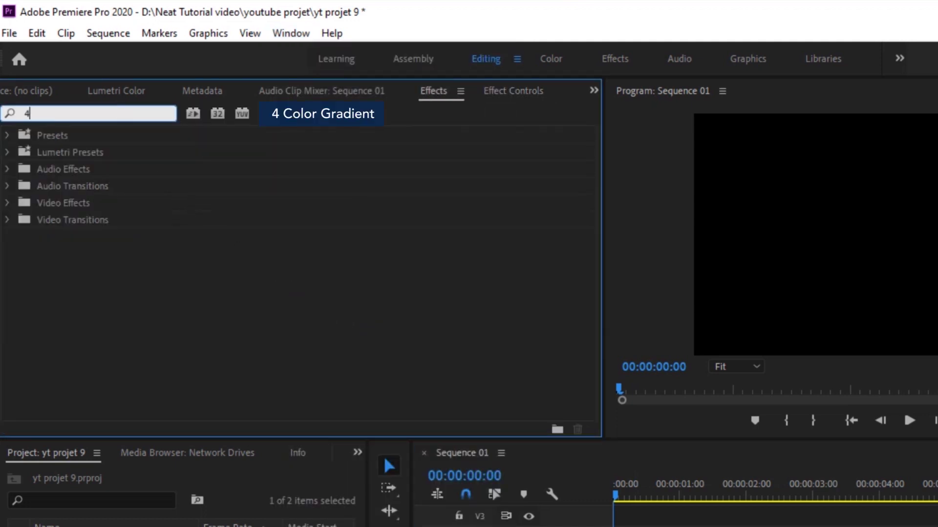
pyautogui.write(' color')
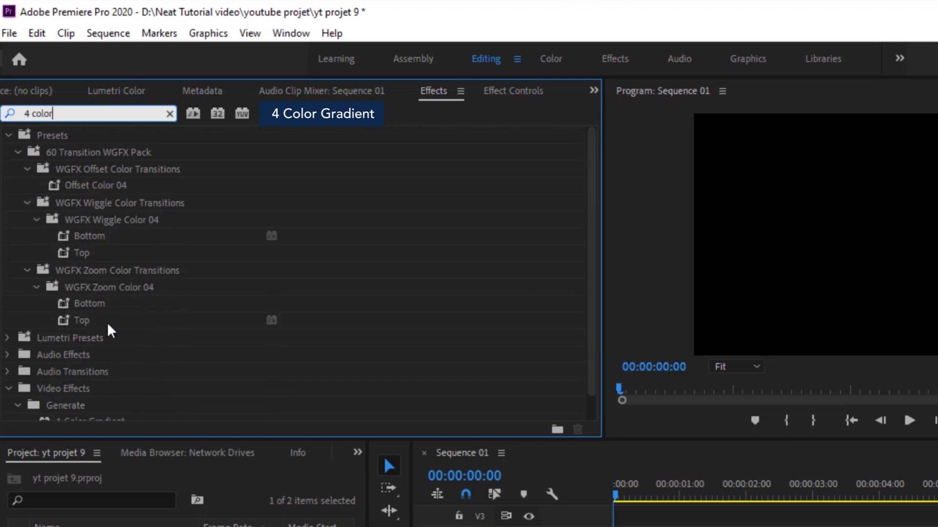
pyautogui.scroll(-2, 110, 335)
pyautogui.click(102, 395)
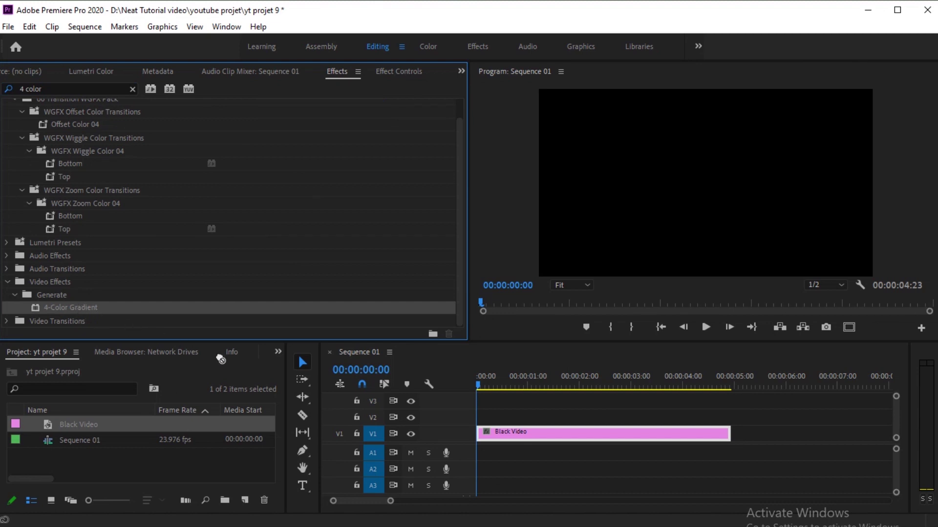
pyautogui.moveTo(80, 307); pyautogui.dragTo(490, 432)
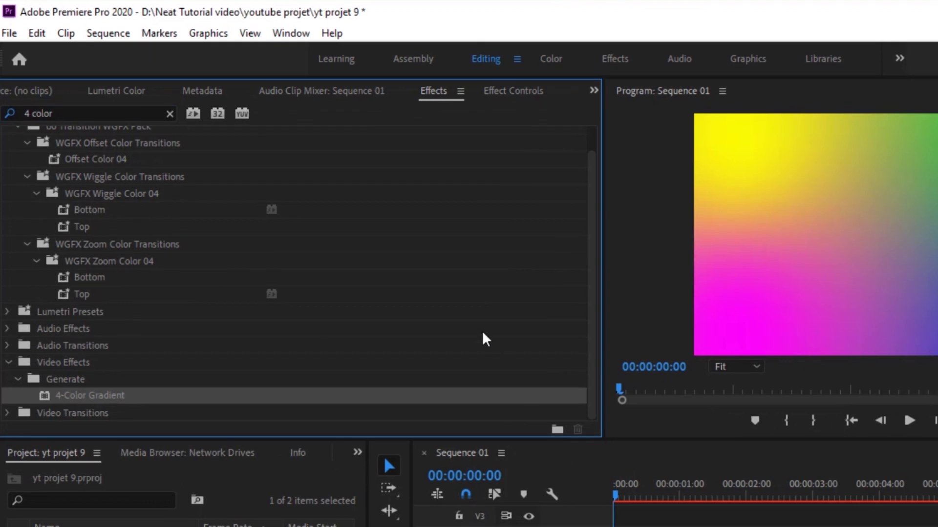
pyautogui.click(296, 34)
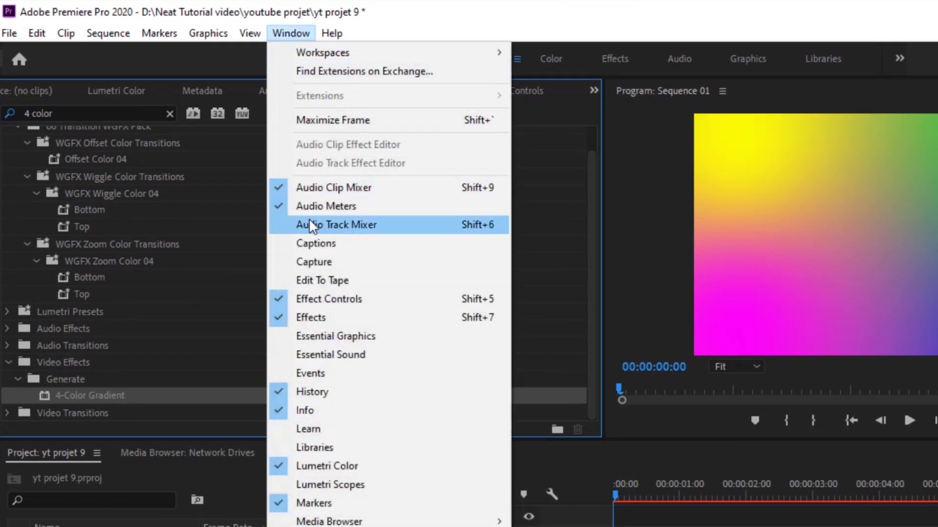
pyautogui.click(310, 299)
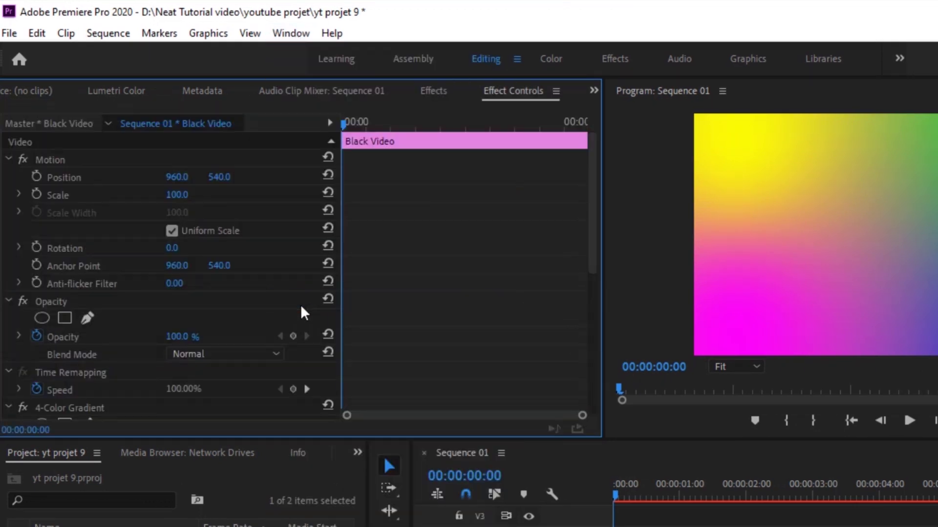
pyautogui.scroll(-5, 268, 338)
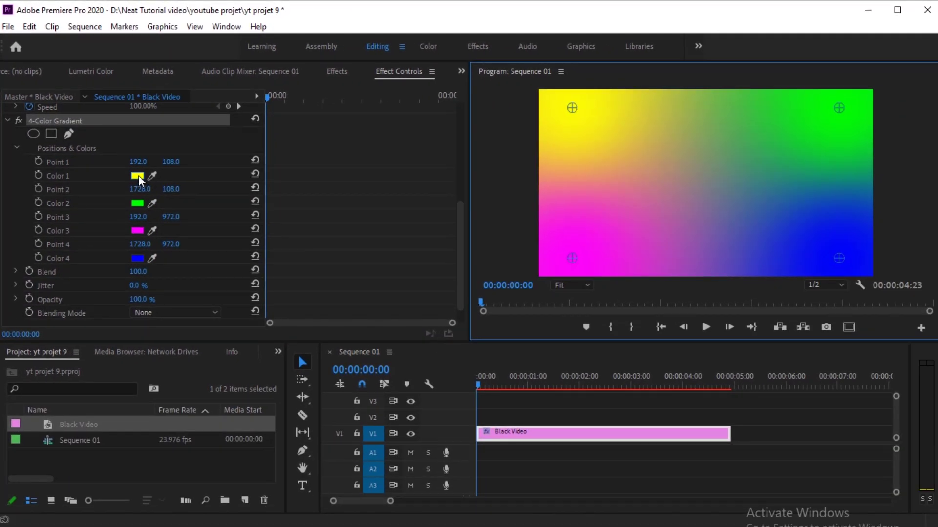
# Set the gradient's Color 1 to red and Color 2 to pink.
pyautogui.click(138, 175)
pyautogui.click(493, 368)
pyautogui.click(593, 195)
pyautogui.click(138, 204)
pyautogui.click(493, 350)
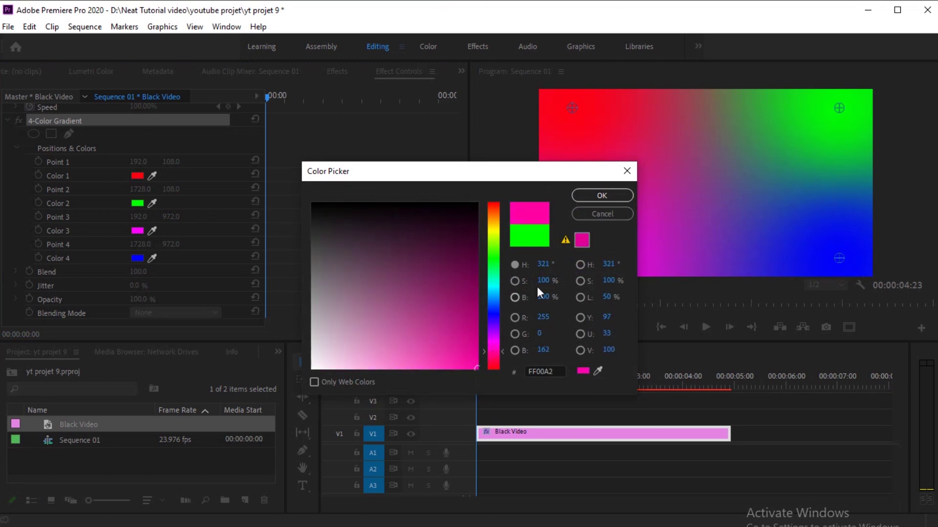
pyautogui.click(613, 195)
# Set Color 3 to deep pink BF005A and Color 4 to pink.
pyautogui.click(138, 230)
pyautogui.click(494, 355)
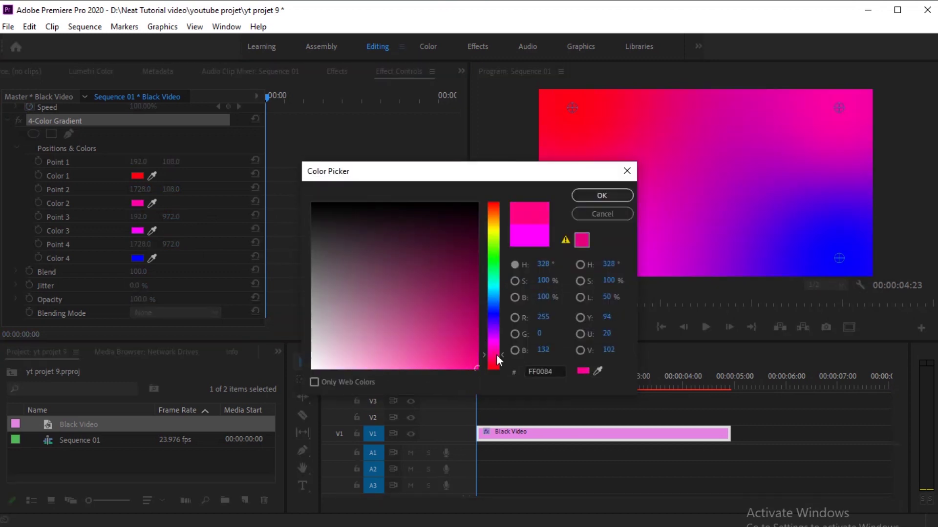
pyautogui.moveTo(476, 348); pyautogui.dragTo(477, 328)
pyautogui.press('Return')
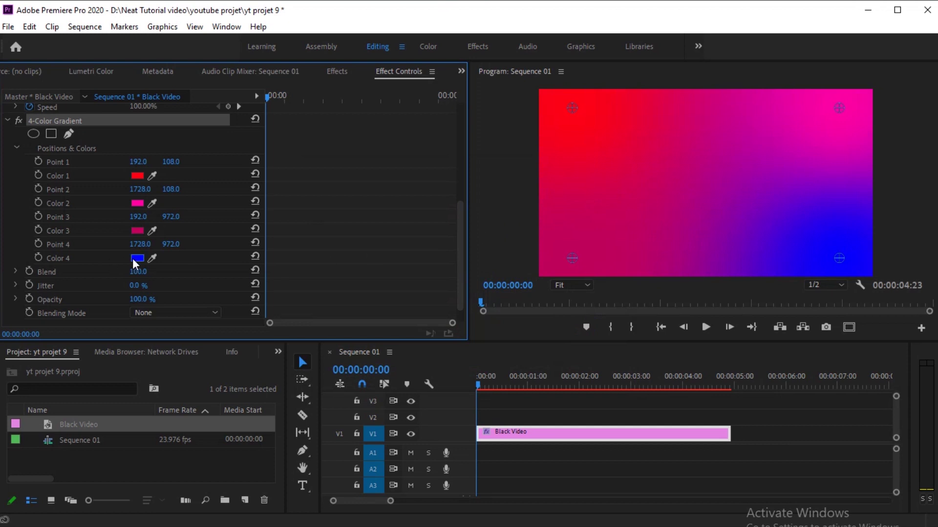
pyautogui.click(136, 258)
pyautogui.click(493, 357)
pyautogui.press('Return')
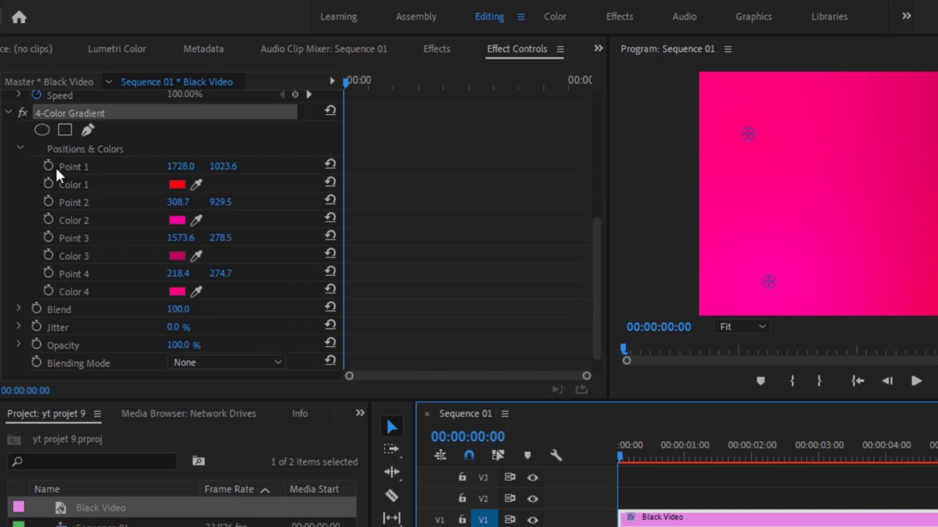
# Enable keyframing for gradient Points 1–4 and Colors 1–4, then move the playhead to 00:00:01:23.
pyautogui.click(48, 165)
pyautogui.click(46, 184)
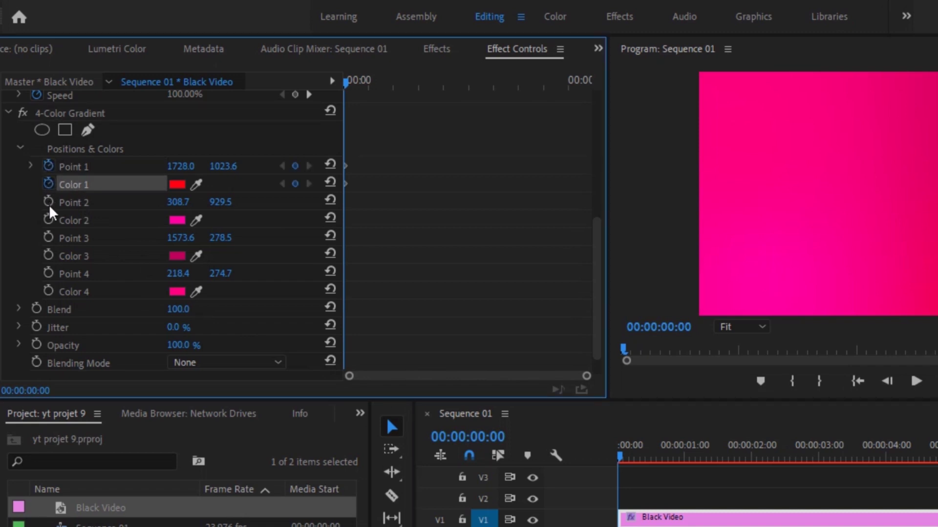
pyautogui.click(49, 201)
pyautogui.click(49, 219)
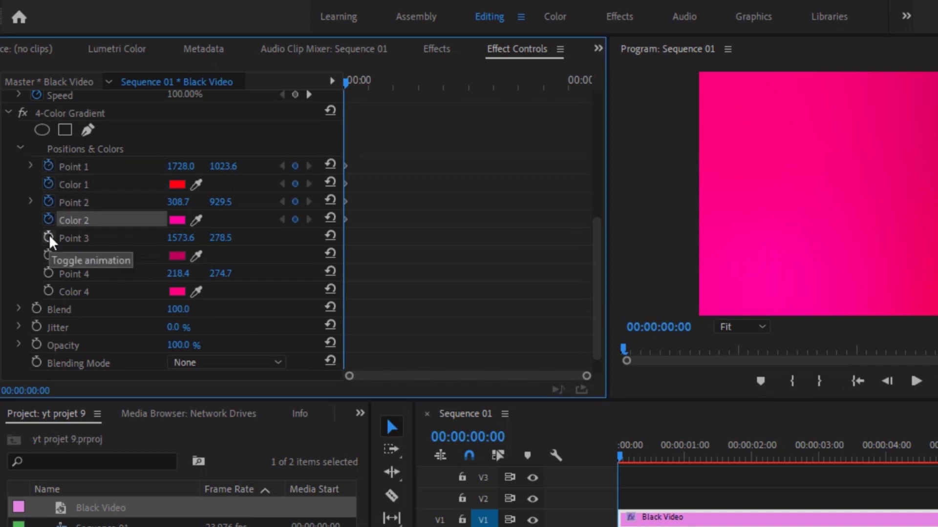
pyautogui.click(49, 237)
pyautogui.click(48, 255)
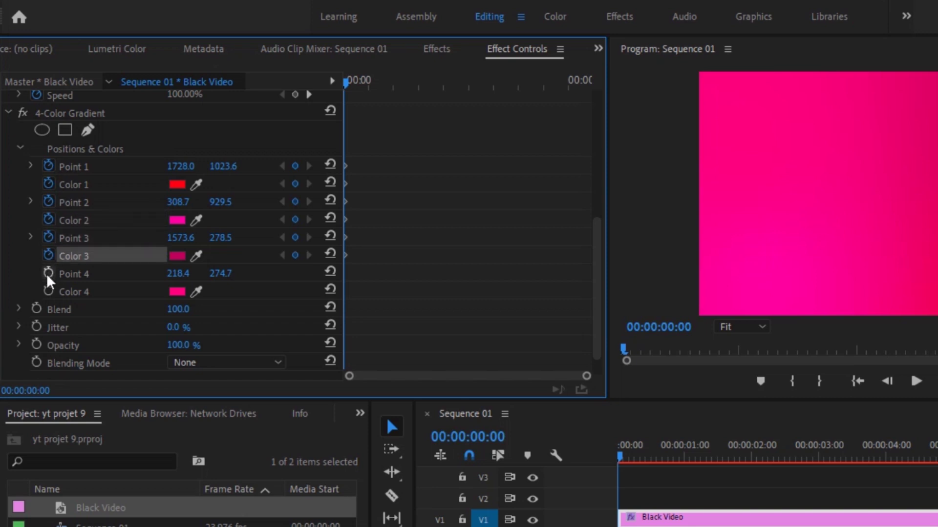
pyautogui.click(48, 274)
pyautogui.click(48, 291)
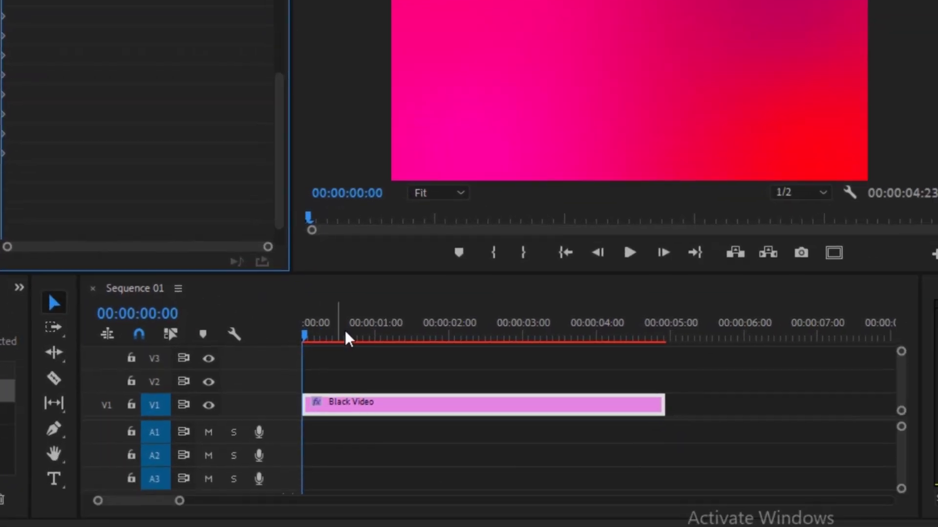
pyautogui.click(674, 456)
pyautogui.moveTo(336, 326); pyautogui.dragTo(417, 326)
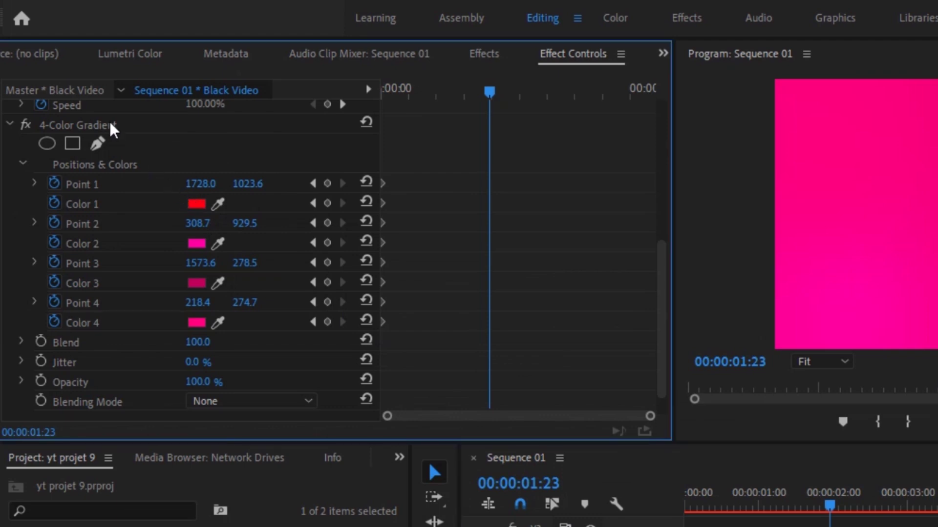
# Move the four gradient points to new positions, swapping opposite corners, at 00:00:01:23.
pyautogui.click(115, 125)
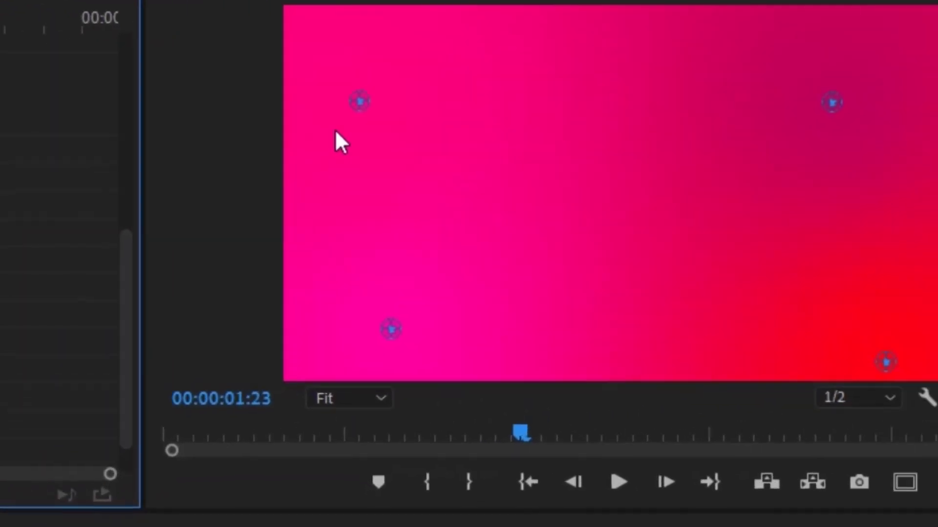
pyautogui.moveTo(229, 87); pyautogui.dragTo(757, 339)
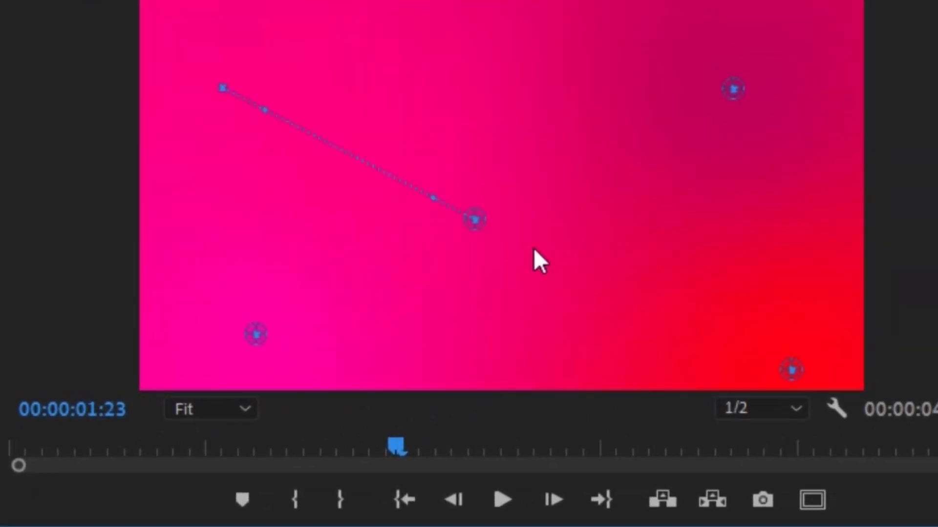
pyautogui.moveTo(791, 370); pyautogui.dragTo(254, 87)
pyautogui.moveTo(732, 88)
pyautogui.mouseDown()
pyautogui.moveTo(230, 342)
pyautogui.moveTo(733, 89)
pyautogui.mouseUp()
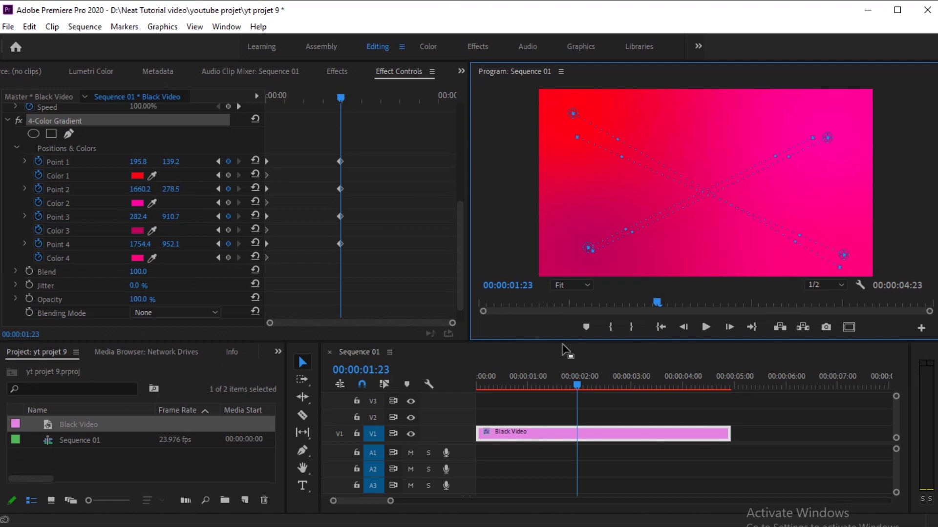
# At 00:00:01:23, change gradient Color 1 to magenta and Color 2 to purple.
pyautogui.click(137, 176)
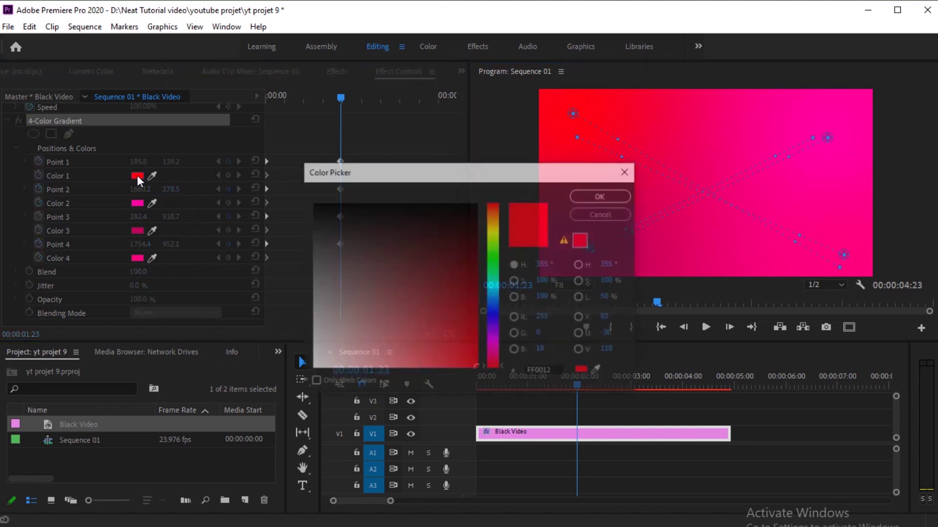
pyautogui.click(494, 337)
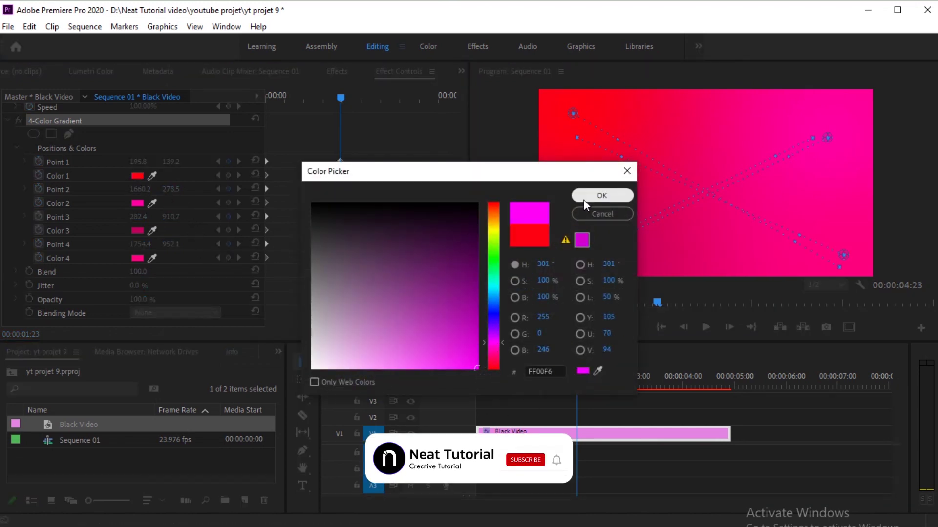
pyautogui.click(601, 196)
pyautogui.click(137, 203)
pyautogui.click(494, 342)
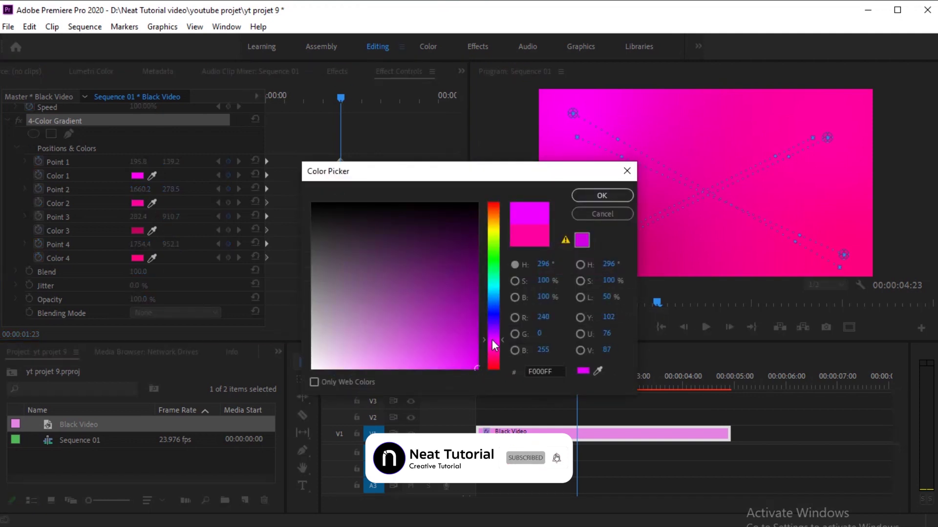
pyautogui.click(475, 314)
pyautogui.click(468, 314)
pyautogui.click(457, 318)
# Change Color 4 to magenta and return the playhead to the clip start.
pyautogui.click(602, 196)
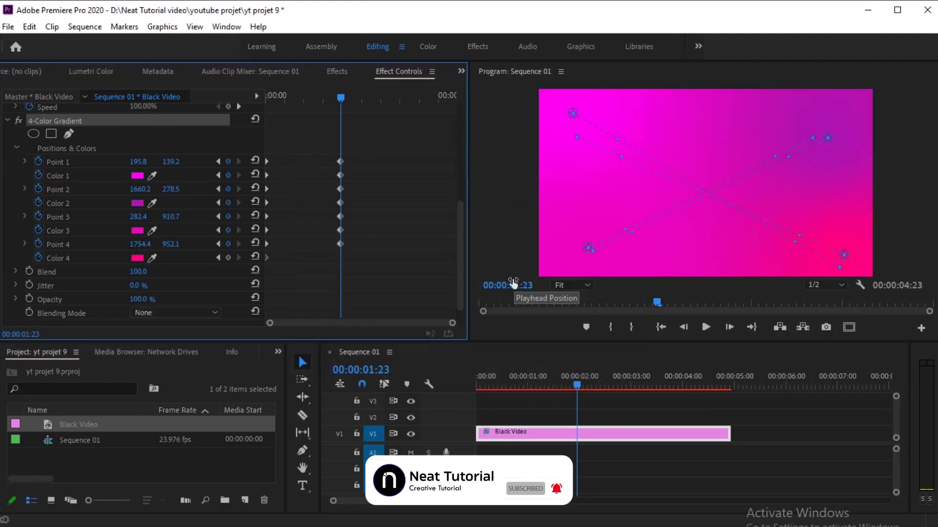
pyautogui.click(137, 257)
pyautogui.click(494, 344)
pyautogui.press('Escape')
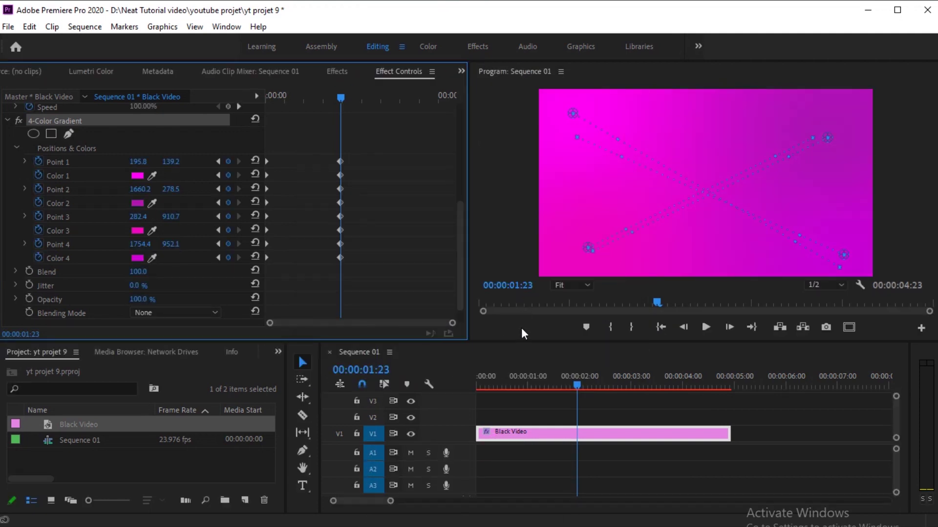
pyautogui.moveTo(585, 388); pyautogui.dragTo(484, 394)
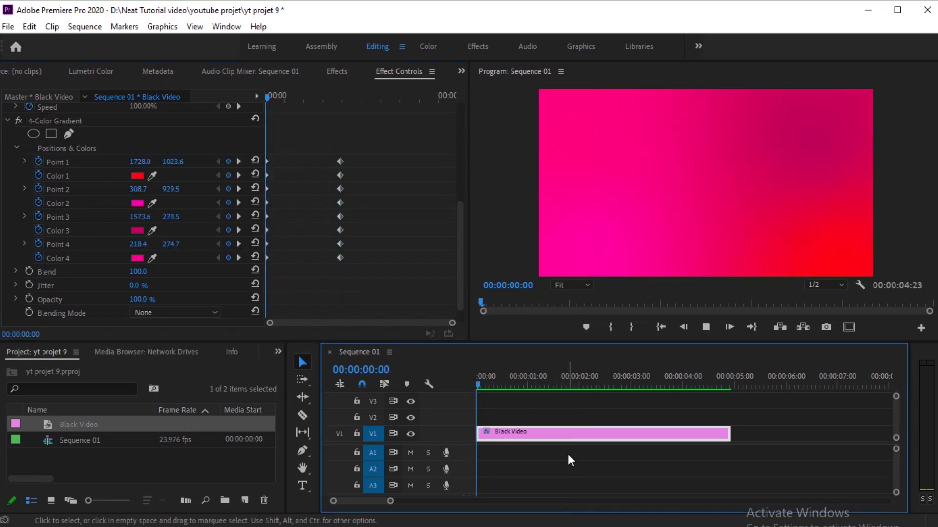
# Play back the gradient animation, then select all of its keyframes.
pyautogui.press('space')
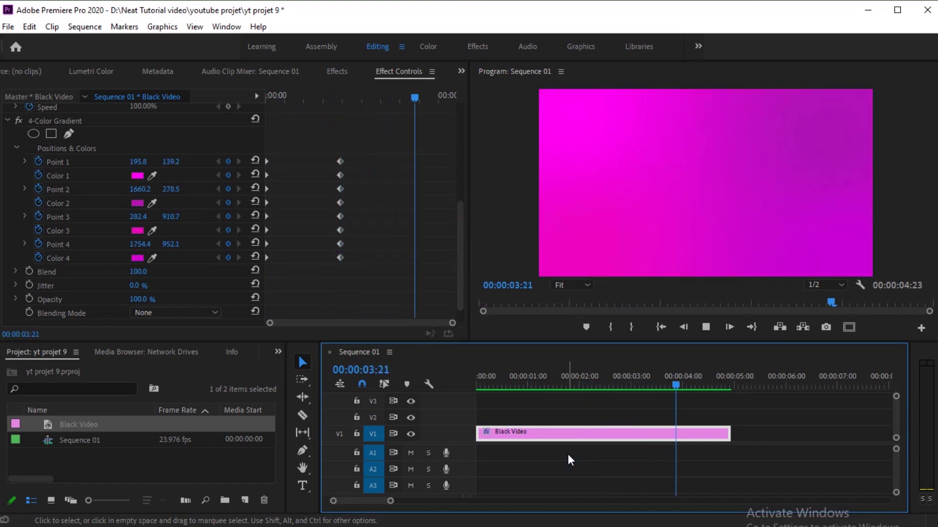
pyautogui.press('space')
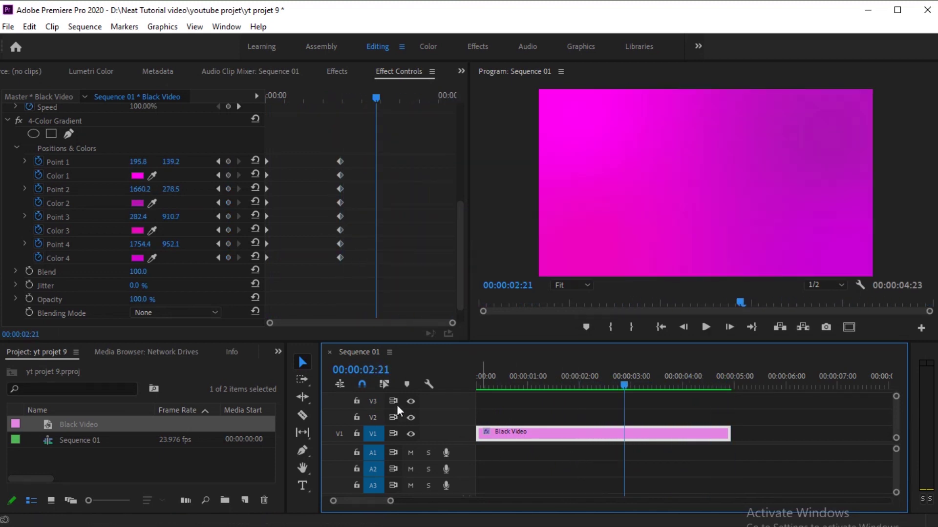
pyautogui.moveTo(344, 147); pyautogui.dragTo(237, 279)
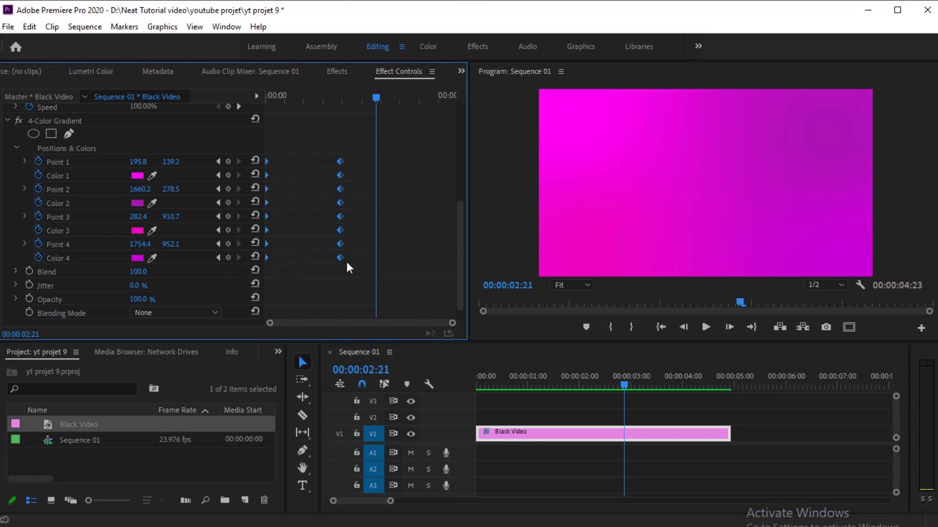
# Copy the gradient keyframes and paste them at 00:00:02:21.
pyautogui.rightClick(339, 257)
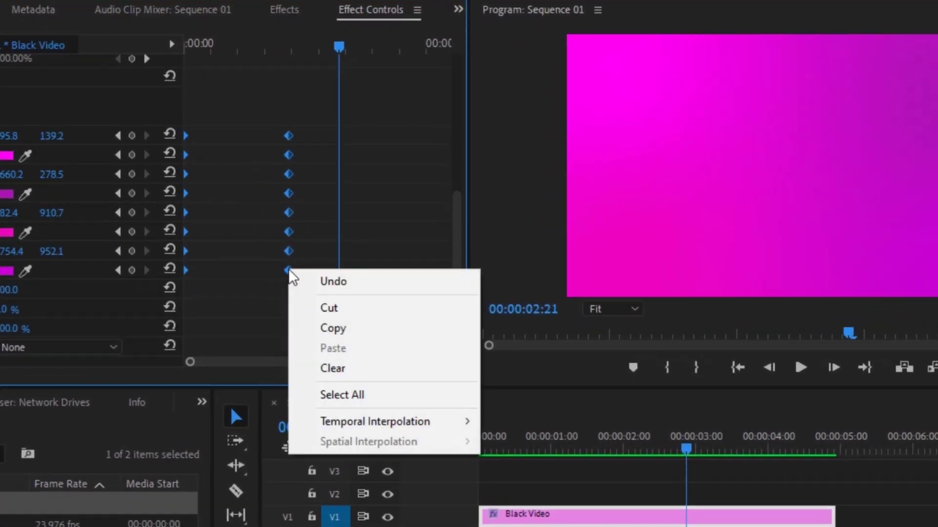
pyautogui.click(293, 328)
pyautogui.rightClick(346, 248)
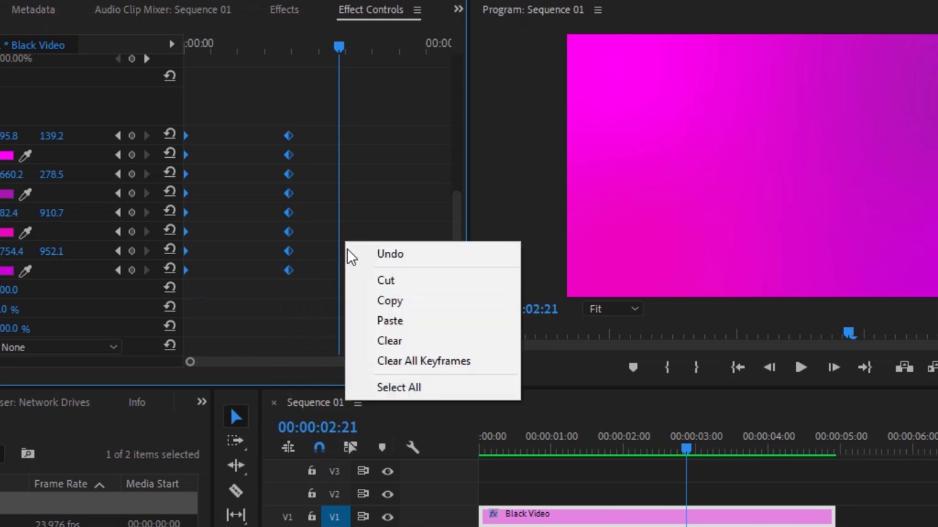
pyautogui.click(364, 323)
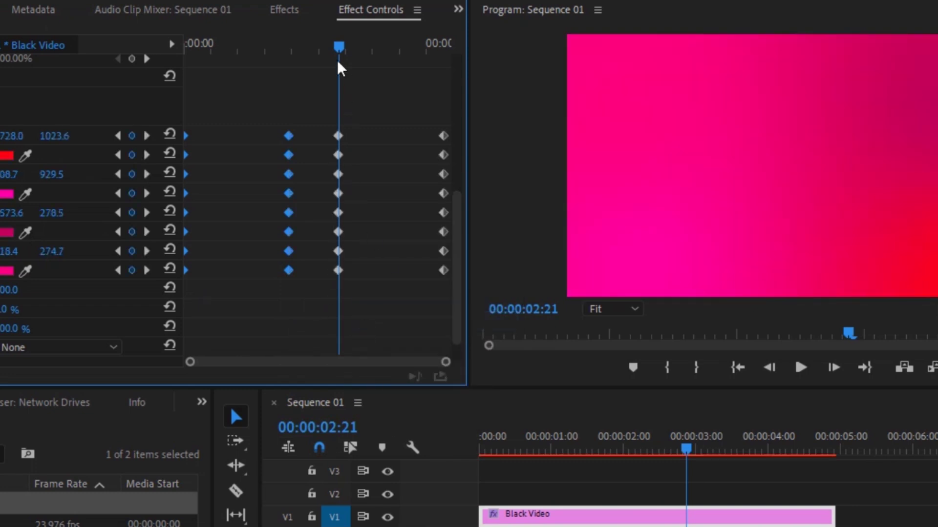
# Extend the Black Video clip to 8 seconds and paste the keyframes again further along.
pyautogui.moveTo(339, 53); pyautogui.dragTo(446, 48)
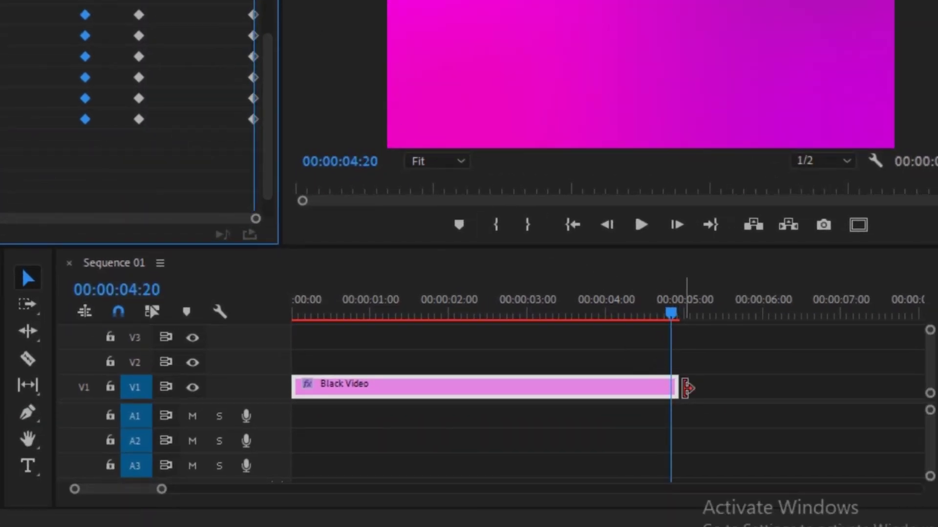
pyautogui.moveTo(673, 387); pyautogui.dragTo(915, 381)
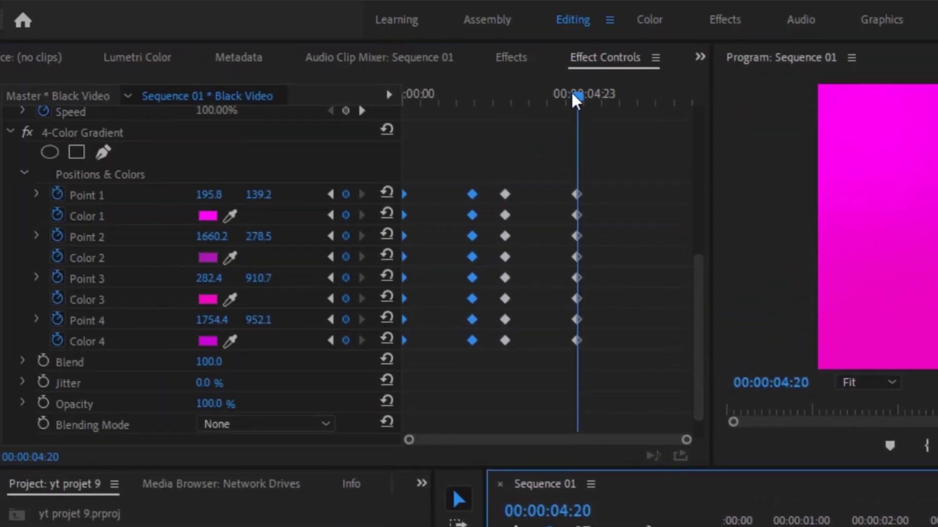
pyautogui.moveTo(572, 93)
pyautogui.mouseDown()
pyautogui.moveTo(643, 109)
pyautogui.moveTo(507, 136)
pyautogui.moveTo(612, 157)
pyautogui.mouseUp()
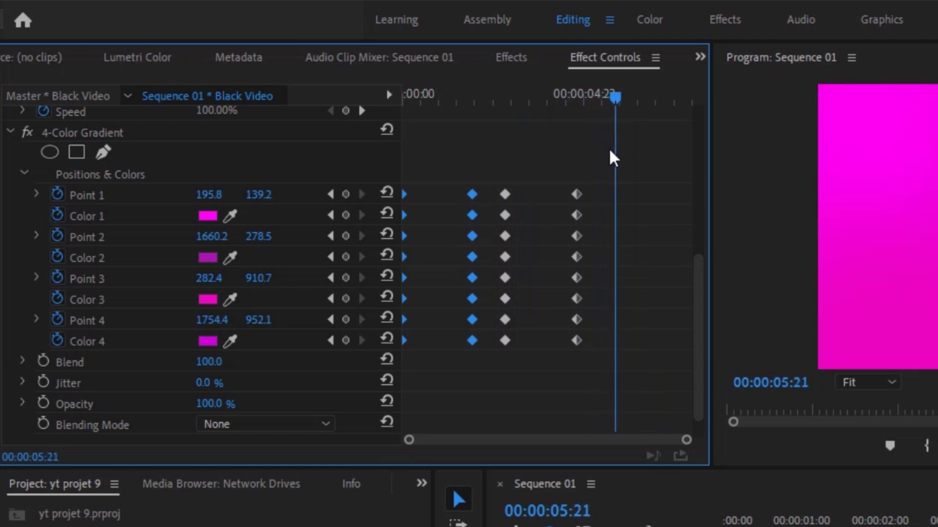
pyautogui.rightClick(626, 270)
pyautogui.click(654, 352)
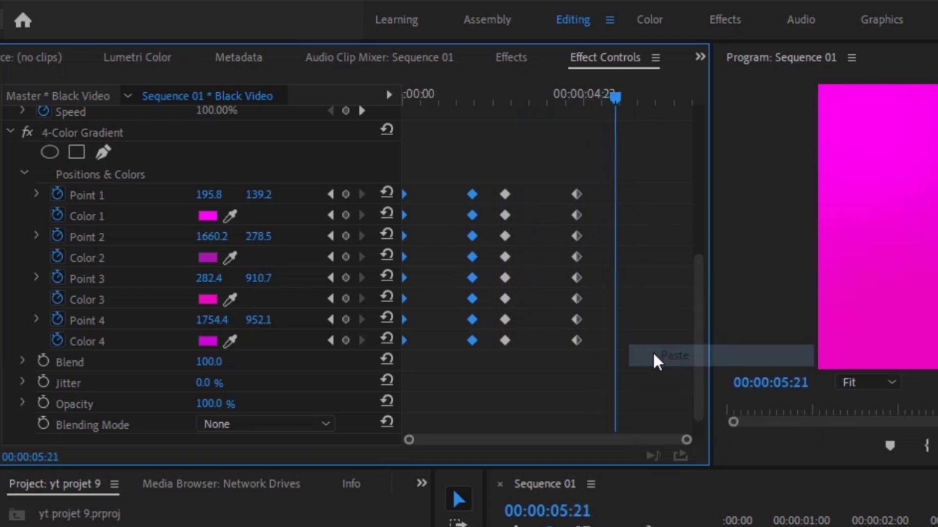
pyautogui.moveTo(618, 96); pyautogui.dragTo(595, 97)
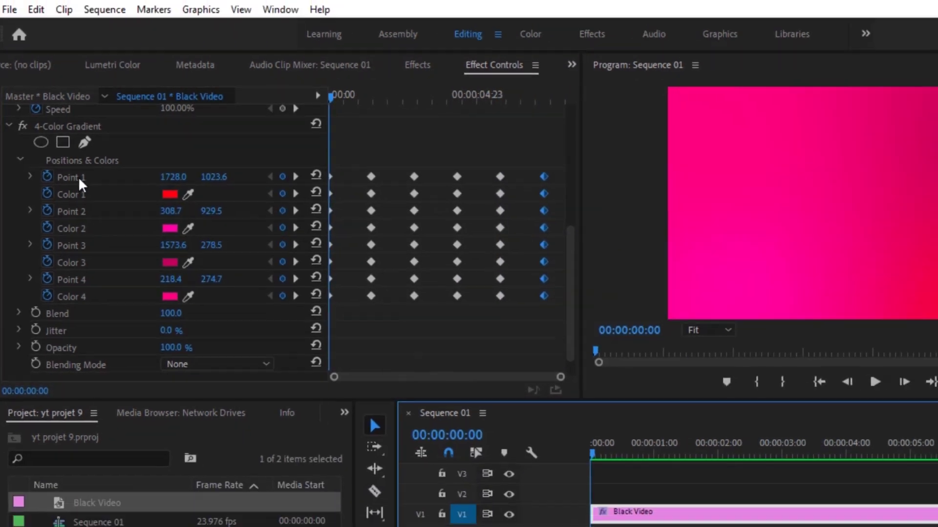
pyautogui.click(79, 183)
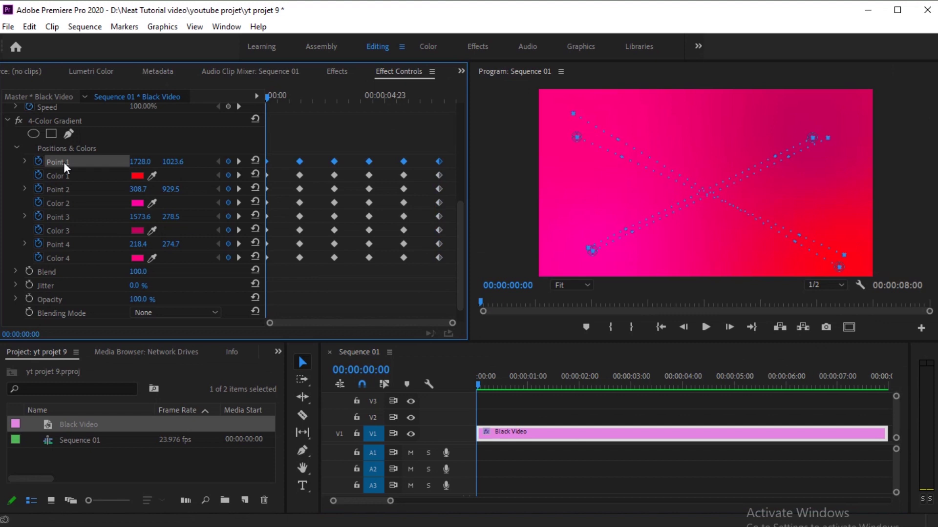
# Set the Point 1 and Point 2 keyframes to Ease In temporal interpolation.
pyautogui.rightClick(300, 161)
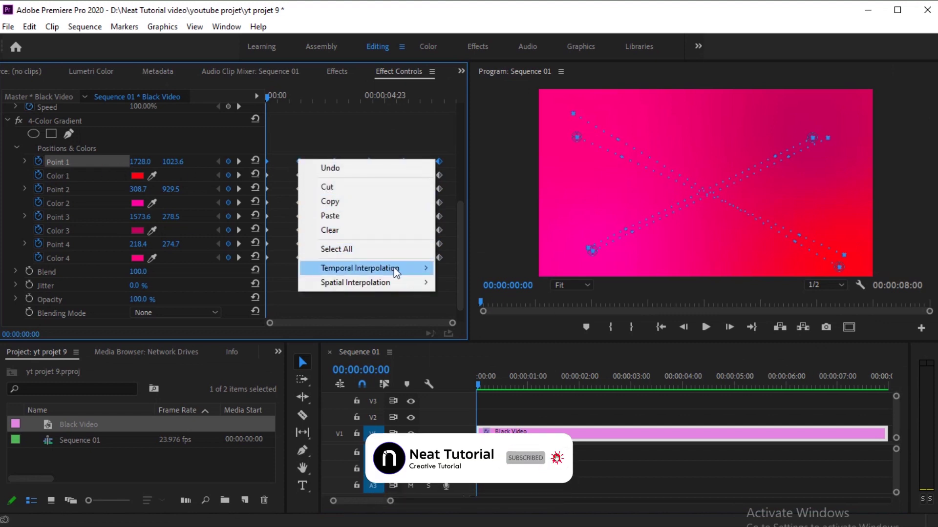
pyautogui.moveTo(393, 268)
pyautogui.click(495, 345)
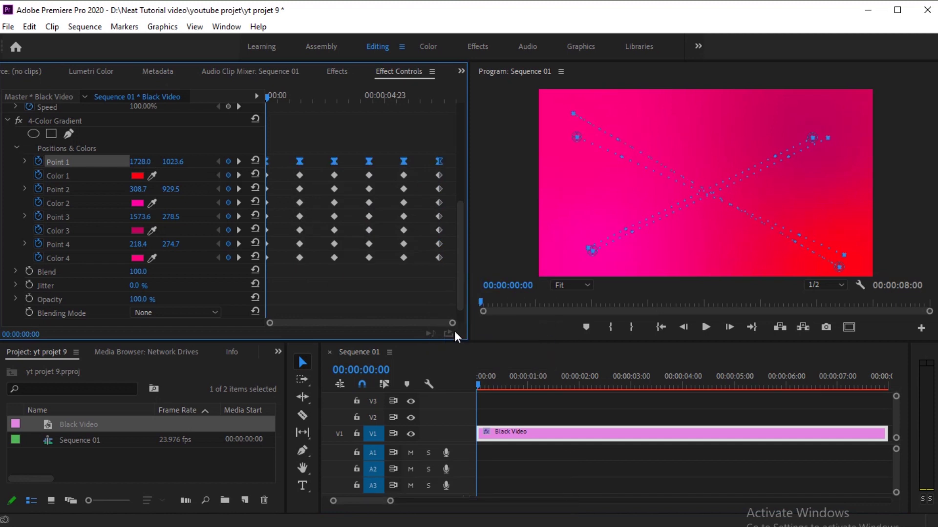
pyautogui.click(66, 191)
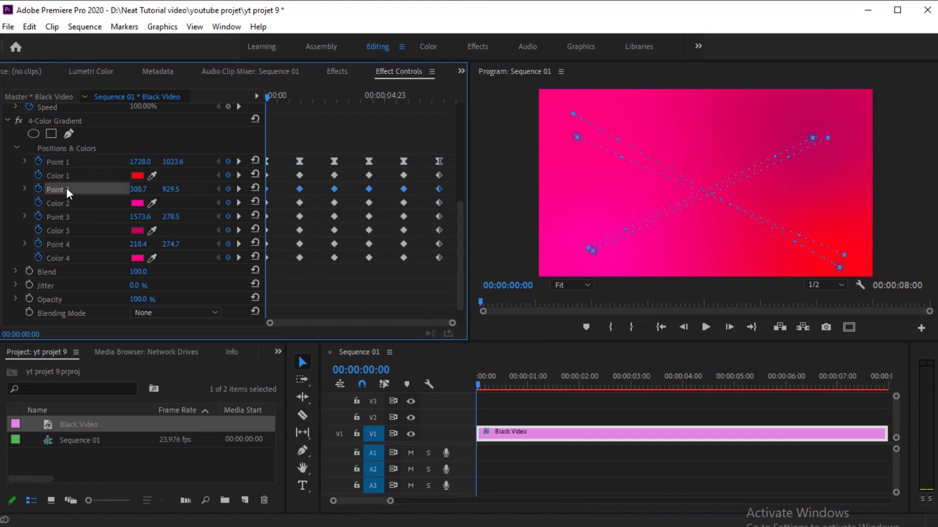
pyautogui.rightClick(299, 189)
pyautogui.moveTo(440, 300)
pyautogui.click(467, 371)
# Set the Point 3 and Point 4 keyframes to Ease In as well.
pyautogui.click(57, 216)
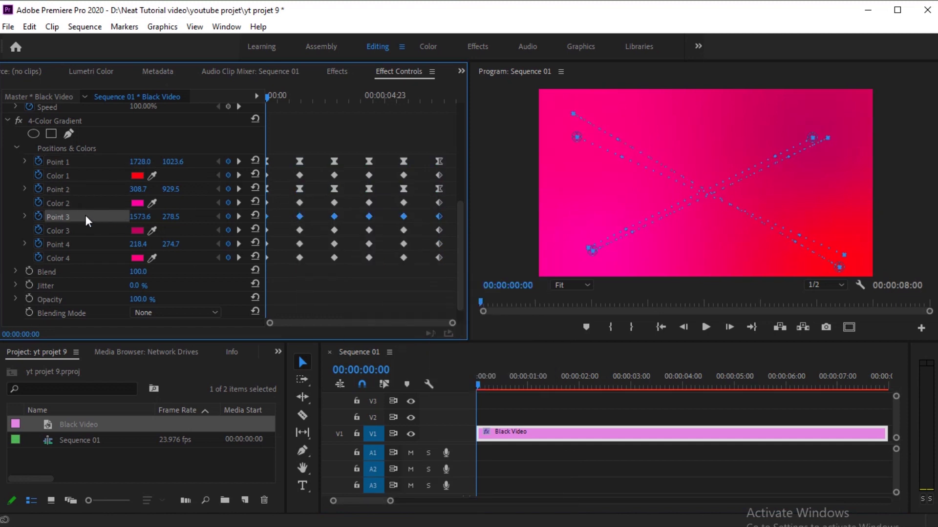
pyautogui.rightClick(298, 216)
pyautogui.moveTo(354, 320)
pyautogui.click(476, 399)
pyautogui.click(68, 246)
pyautogui.rightClick(297, 245)
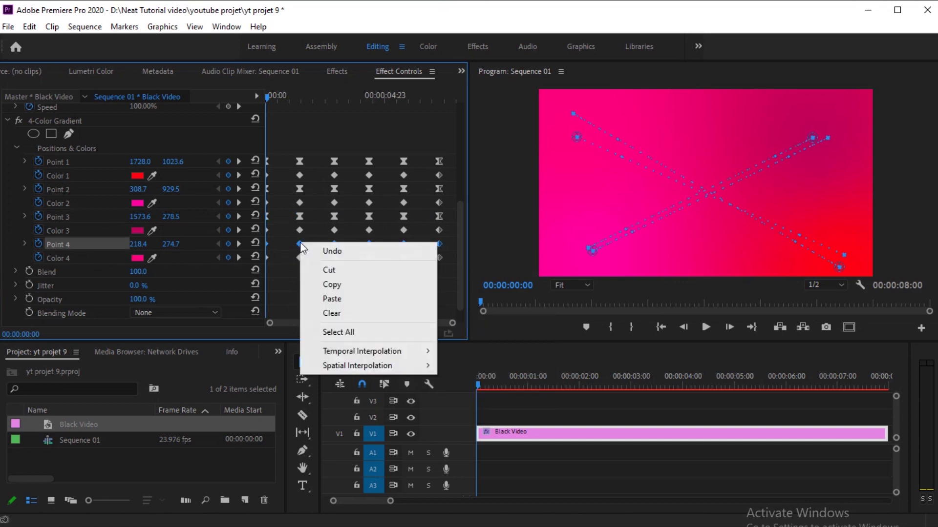
pyautogui.moveTo(381, 351)
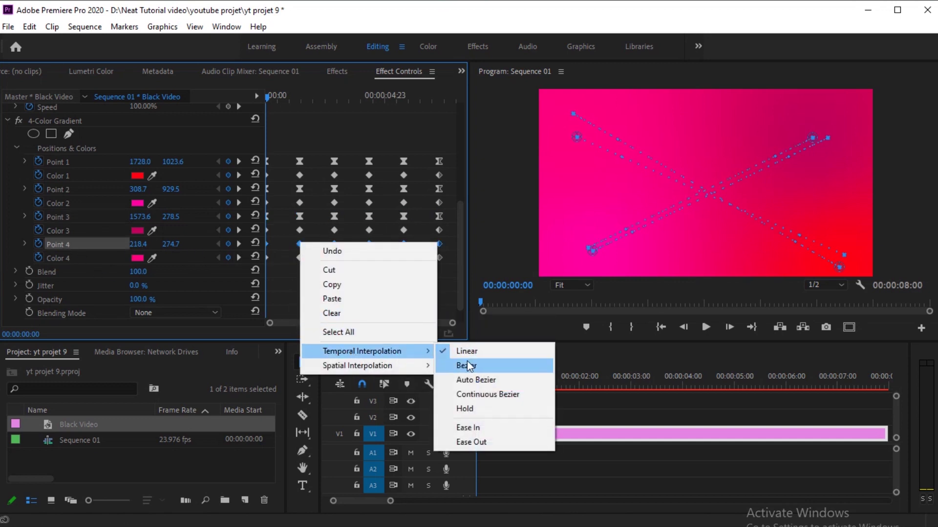
pyautogui.click(468, 428)
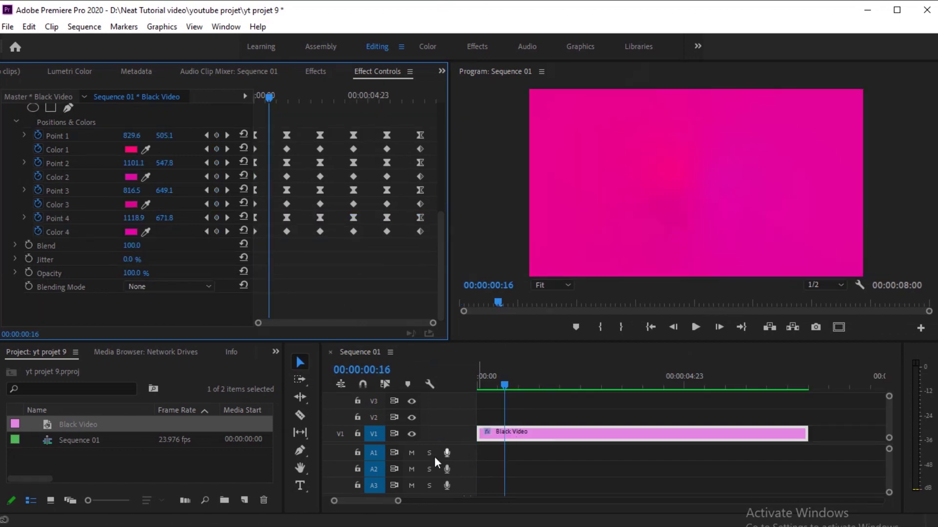
pyautogui.click(300, 486)
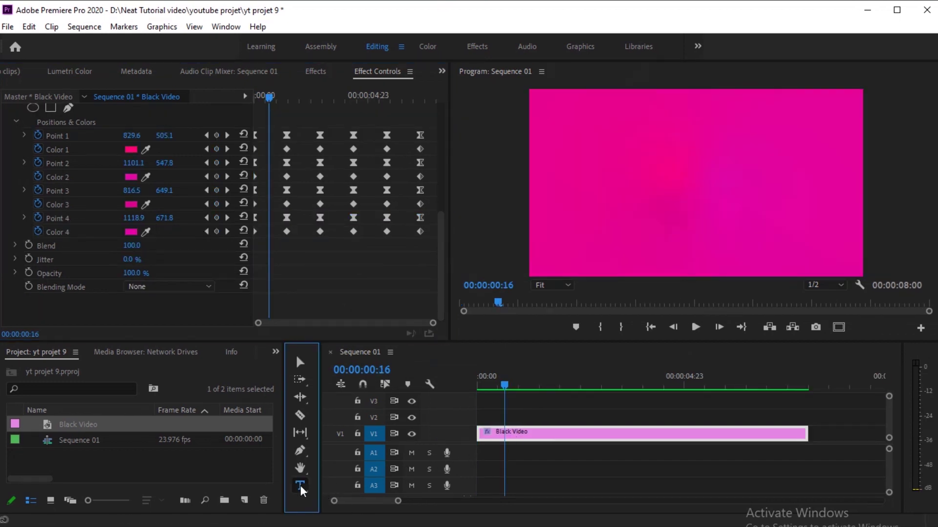
# Add the title text TUTORIAL over the gradient.
pyautogui.click(555, 182)
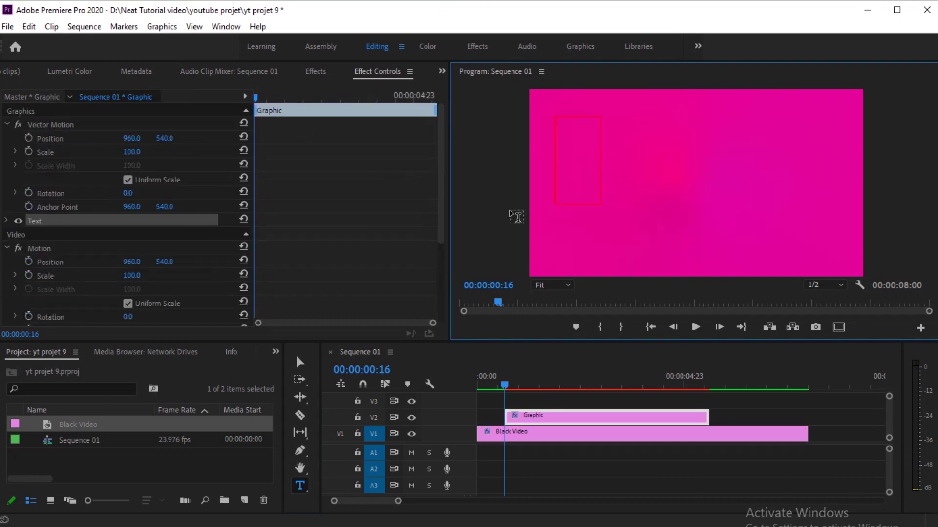
pyautogui.write('TUTOR')
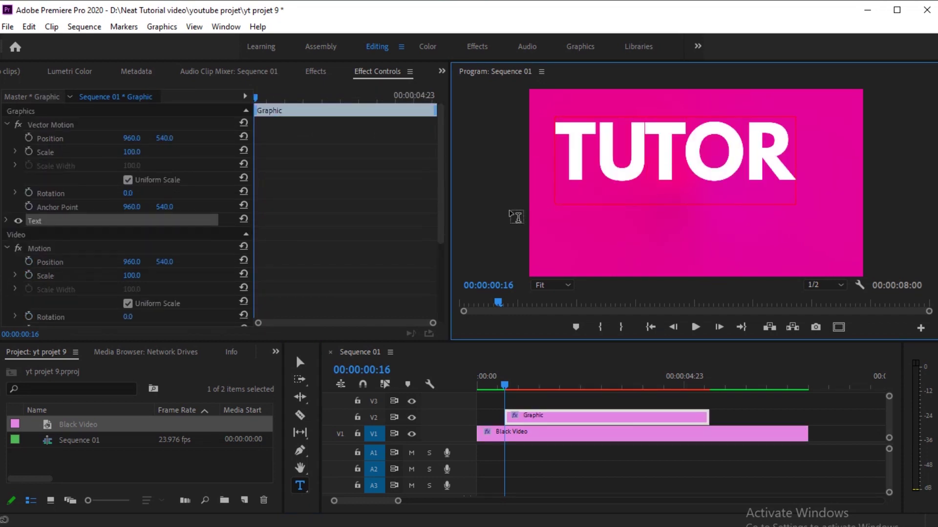
pyautogui.write('IAL')
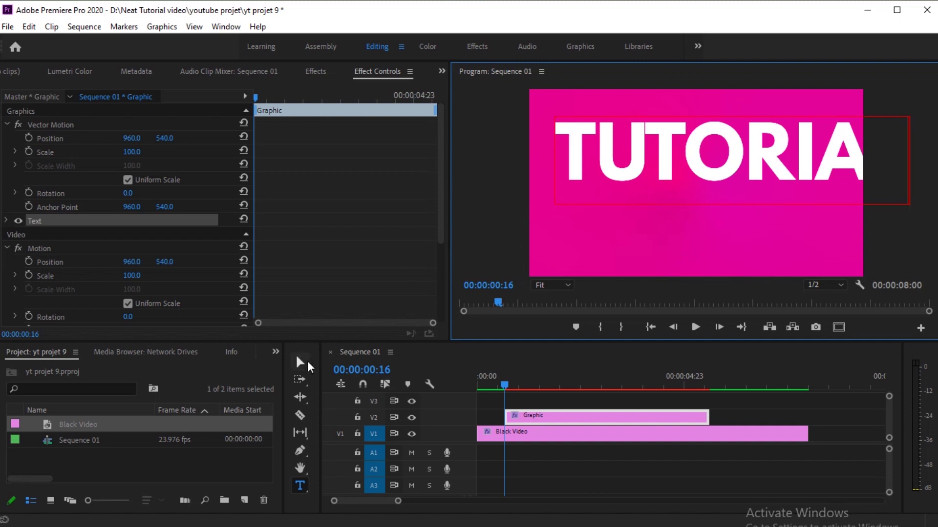
pyautogui.click(301, 363)
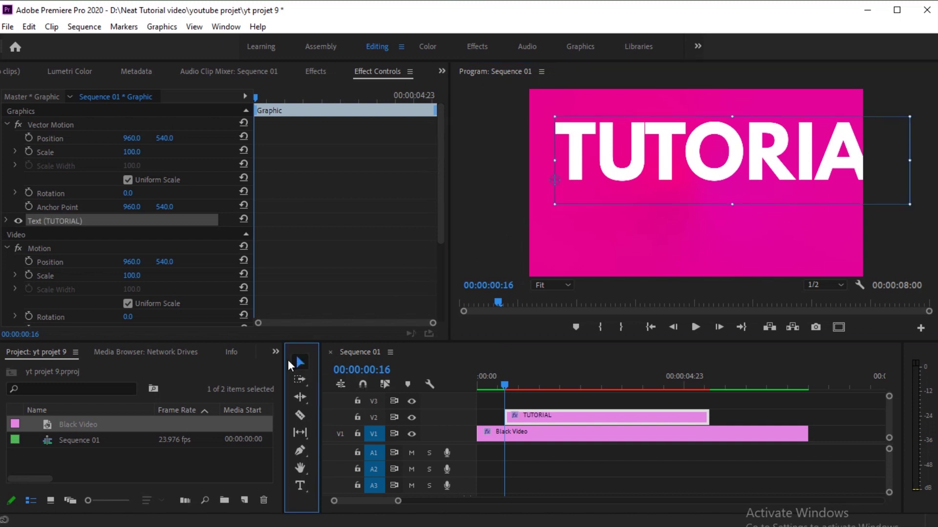
# Set the TUTORIAL font size to 270 and tighten its tracking to 100.
pyautogui.click(7, 219)
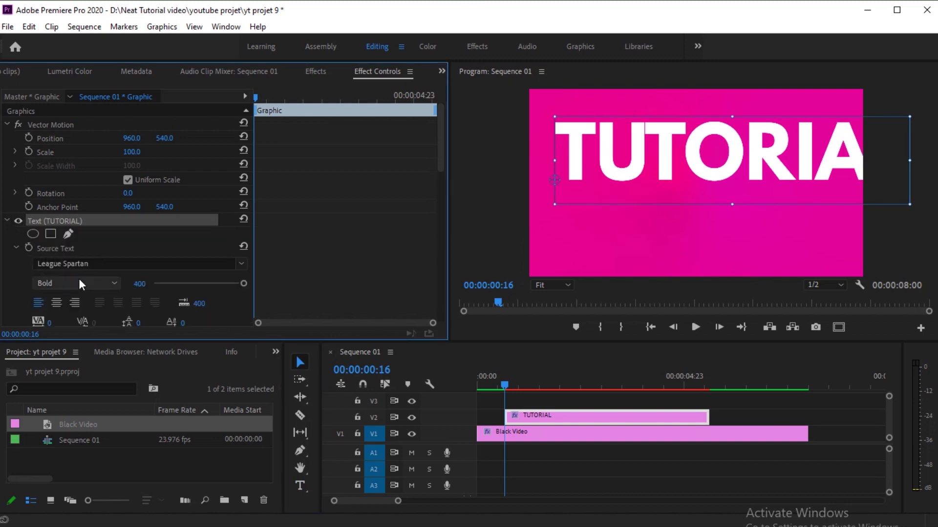
pyautogui.scroll(-3, 102, 276)
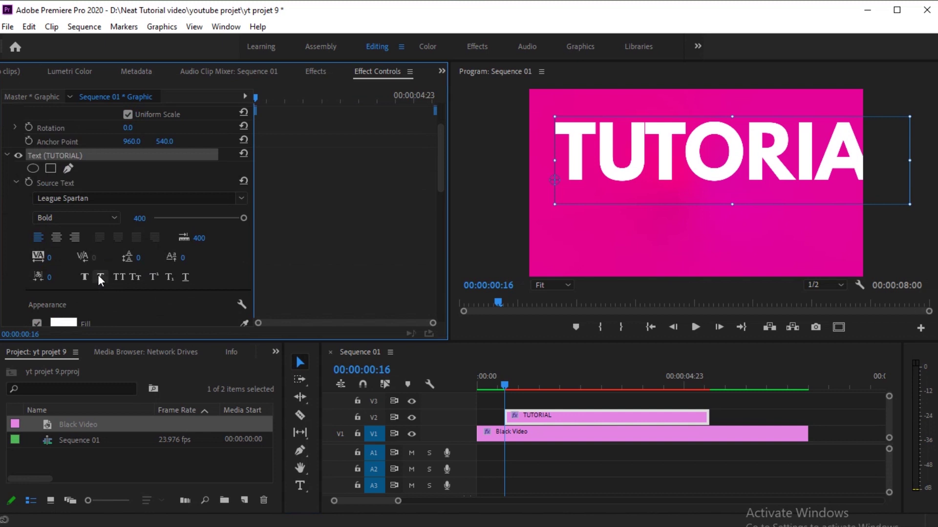
pyautogui.click(56, 238)
pyautogui.click(40, 238)
pyautogui.moveTo(217, 216); pyautogui.dragTo(219, 216)
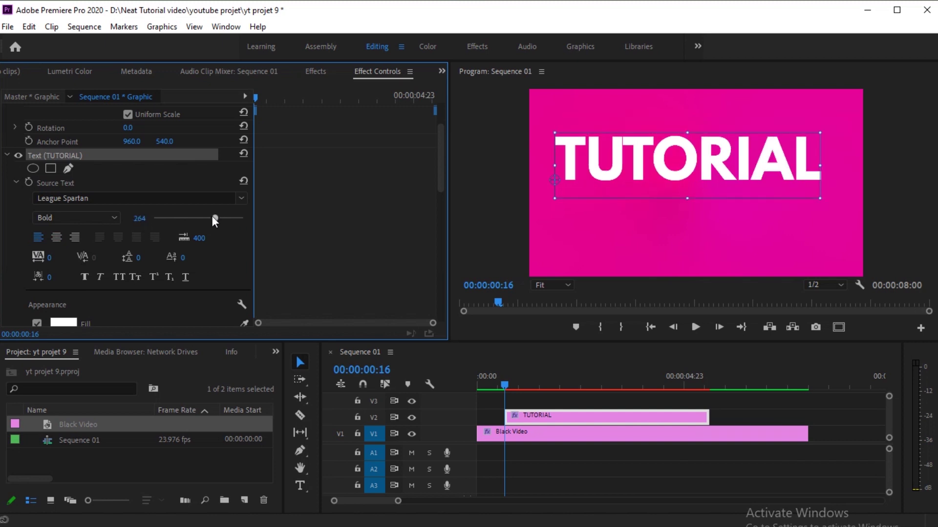
pyautogui.moveTo(221, 216); pyautogui.dragTo(214, 216)
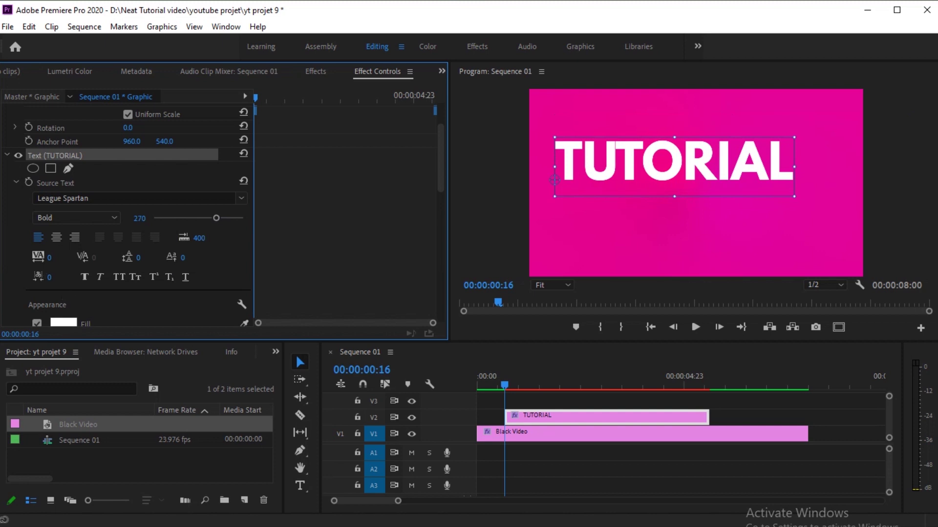
pyautogui.moveTo(49, 277); pyautogui.dragTo(95, 277)
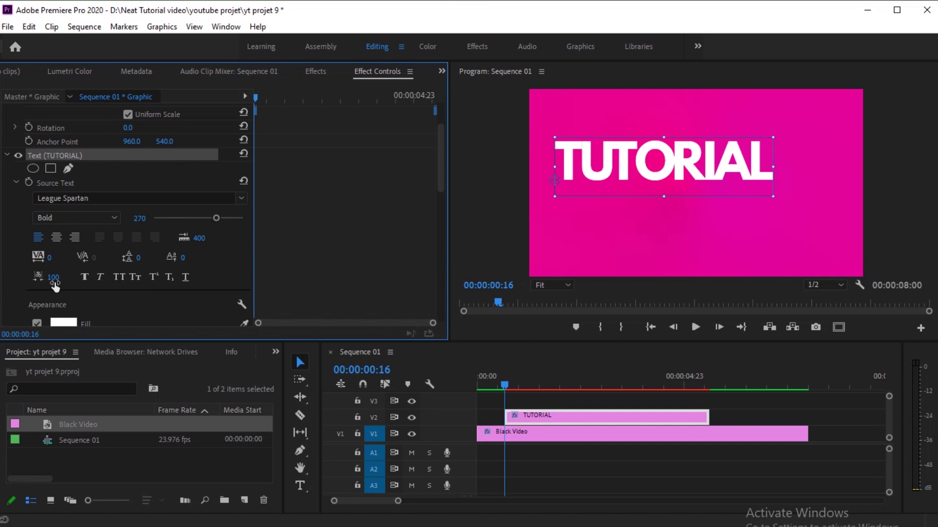
pyautogui.scroll(-3, 130, 285)
# Scrub the TUTORIAL text Position values to centre the title in the frame.
pyautogui.scroll(-3, 120, 286)
pyautogui.scroll(-3, 107, 274)
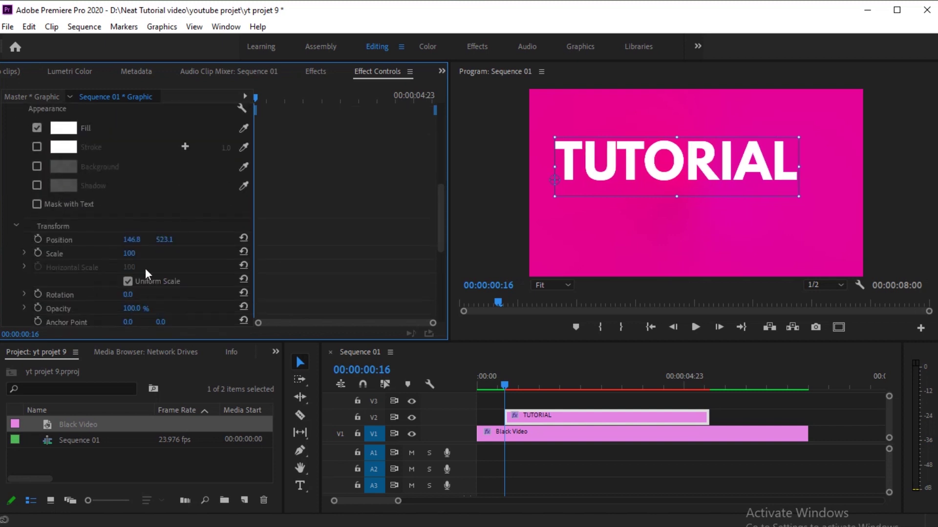
pyautogui.moveTo(164, 239); pyautogui.dragTo(222, 240)
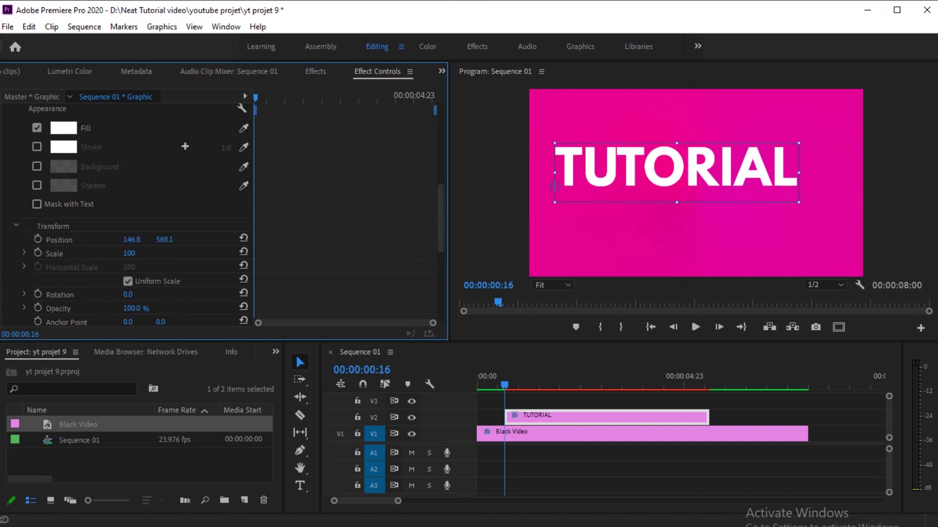
pyautogui.moveTo(130, 240)
pyautogui.mouseDown()
pyautogui.moveTo(191, 239)
pyautogui.moveTo(159, 239)
pyautogui.mouseUp()
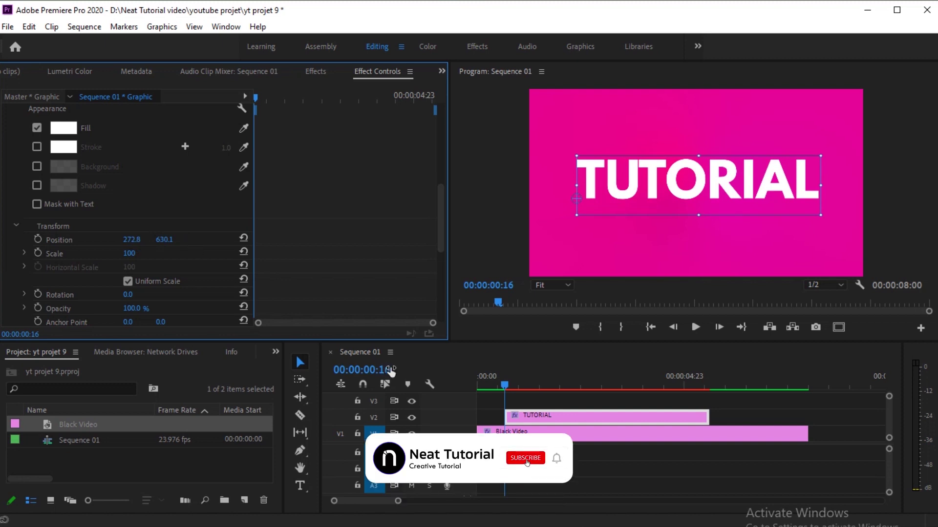
# Move the TUTORIAL clip to the sequence start and extend its out point to Black Video's end.
pyautogui.moveTo(536, 417); pyautogui.dragTo(507, 418)
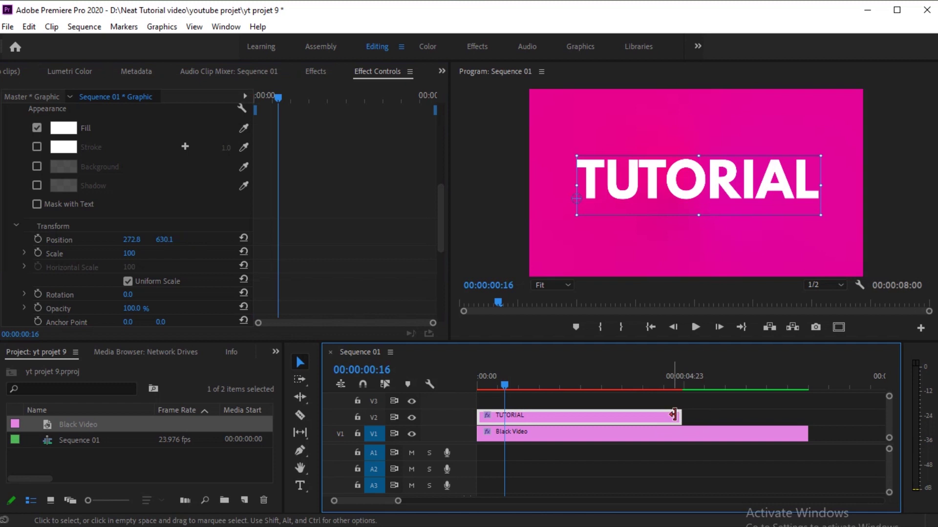
pyautogui.moveTo(674, 419); pyautogui.dragTo(801, 405)
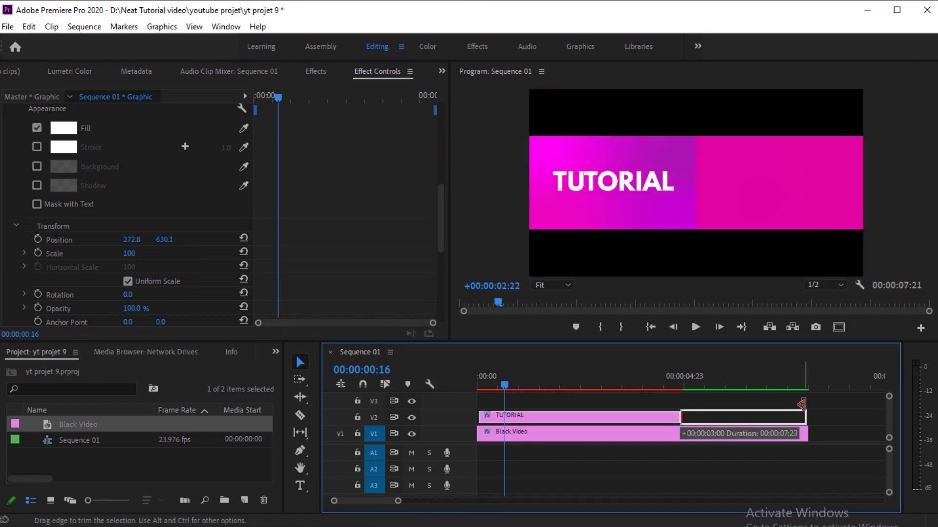
pyautogui.moveTo(801, 404); pyautogui.dragTo(807, 406)
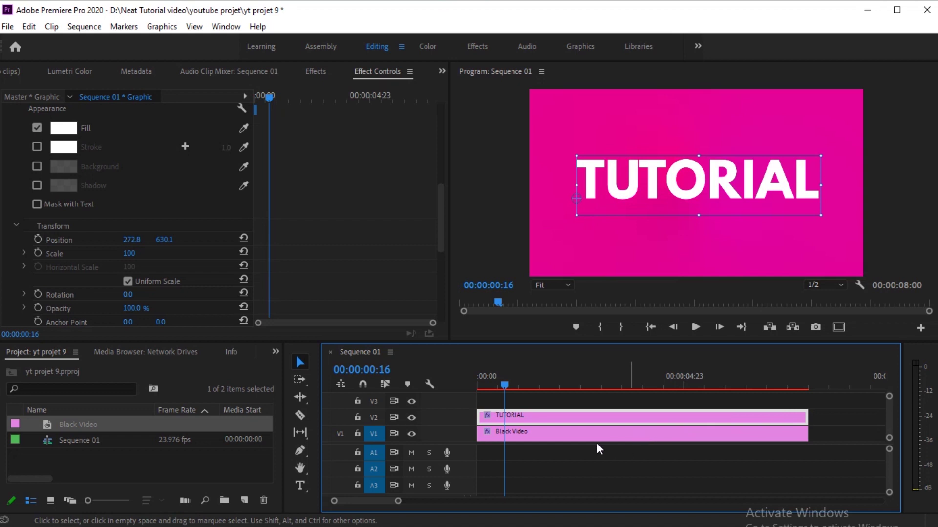
pyautogui.click(532, 435)
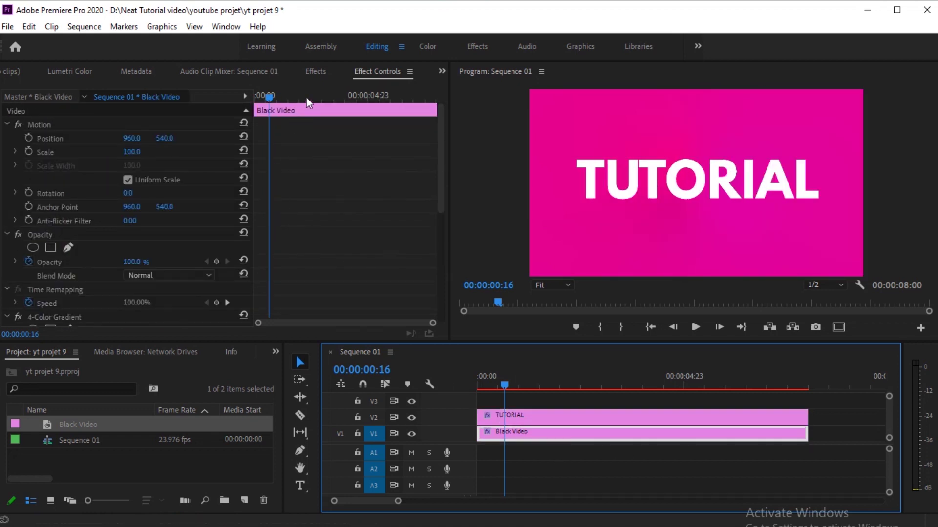
# Search the Effects panel for 'track' and drag Track Matte Key onto the Black Video clip.
pyautogui.click(315, 73)
pyautogui.click(108, 87)
pyautogui.write('T')
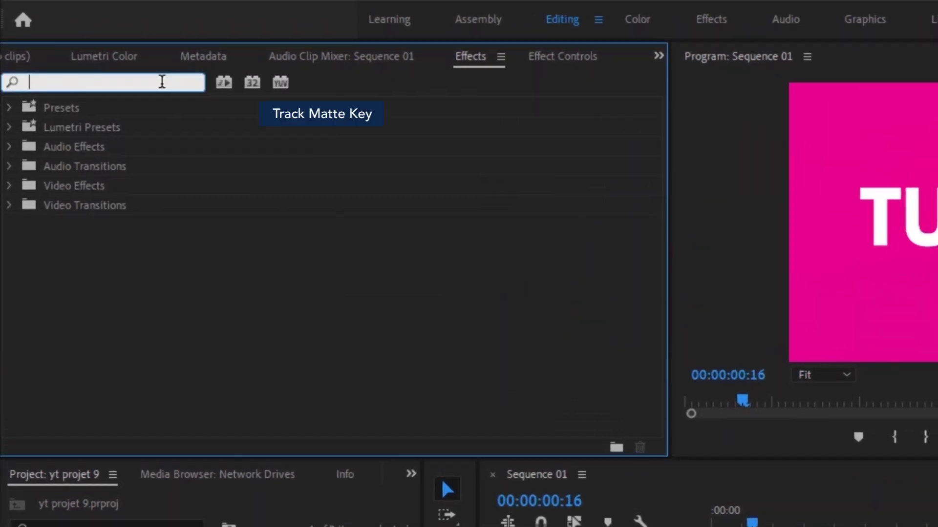
pyautogui.press('BackSpace')
pyautogui.write('tra')
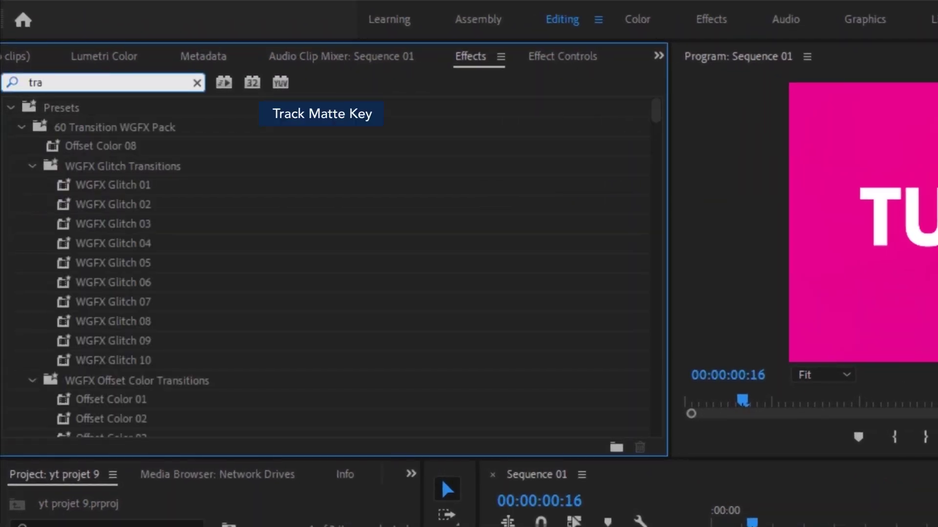
pyautogui.write('ck m')
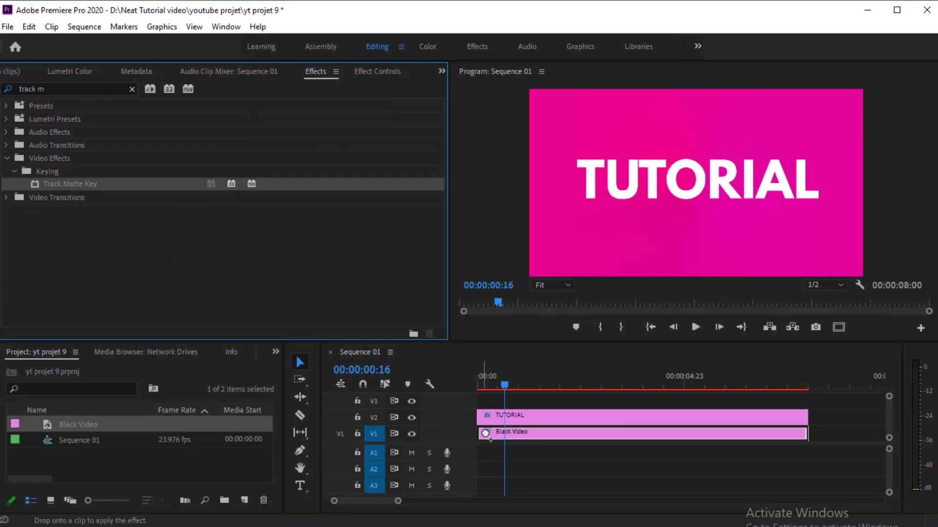
pyautogui.moveTo(154, 232); pyautogui.dragTo(489, 433)
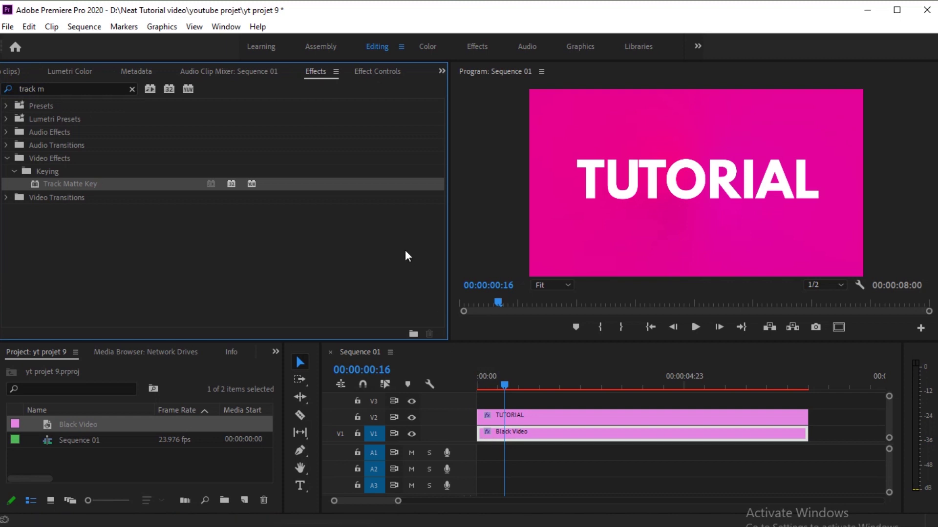
pyautogui.click(377, 73)
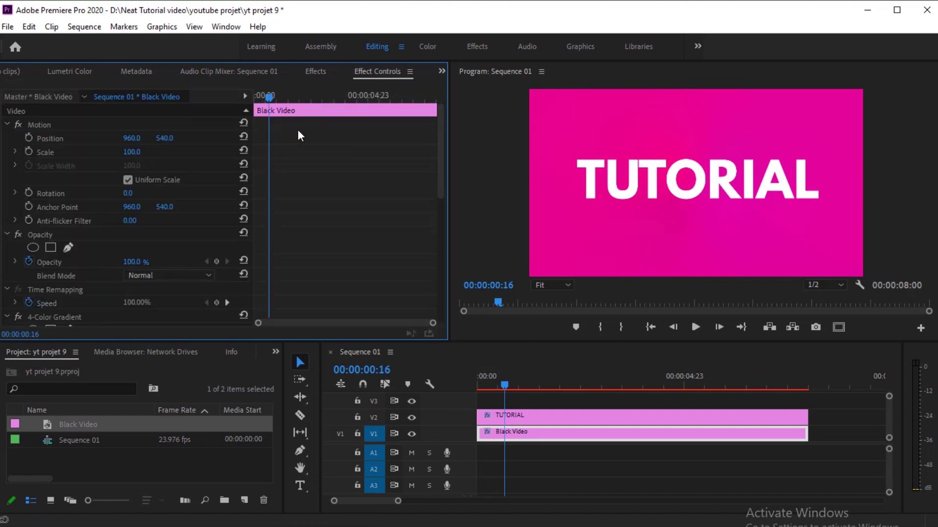
# In Track Matte Key, keep Composite Using at Matte Alpha and set Matte to Video 2.
pyautogui.scroll(-2, 186, 302)
pyautogui.scroll(-2, 186, 302)
pyautogui.scroll(-3, 186, 303)
pyautogui.scroll(-2, 186, 303)
pyautogui.scroll(-2, 186, 303)
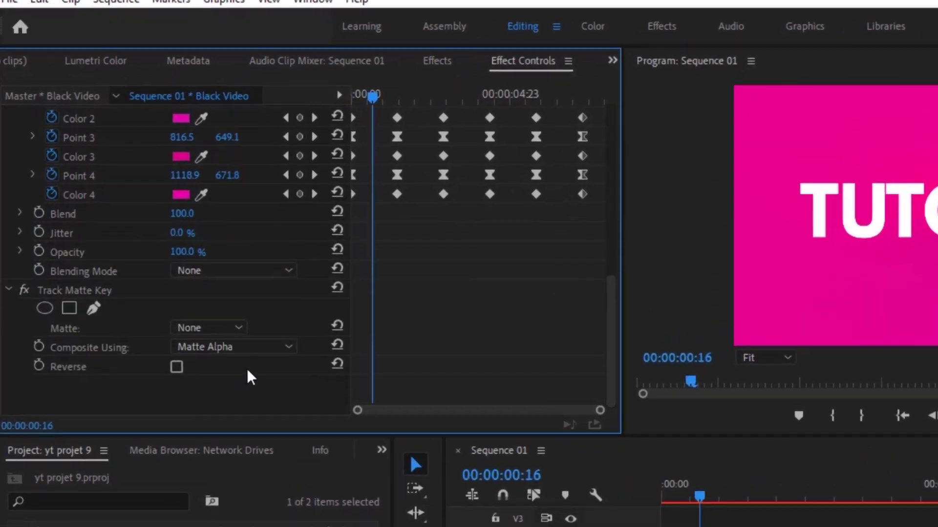
pyautogui.click(175, 282)
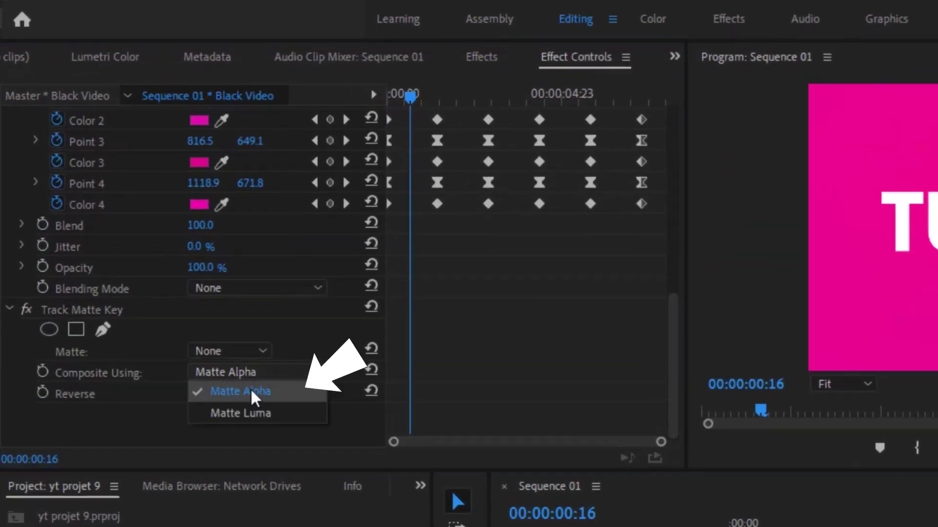
pyautogui.click(250, 390)
pyautogui.click(253, 352)
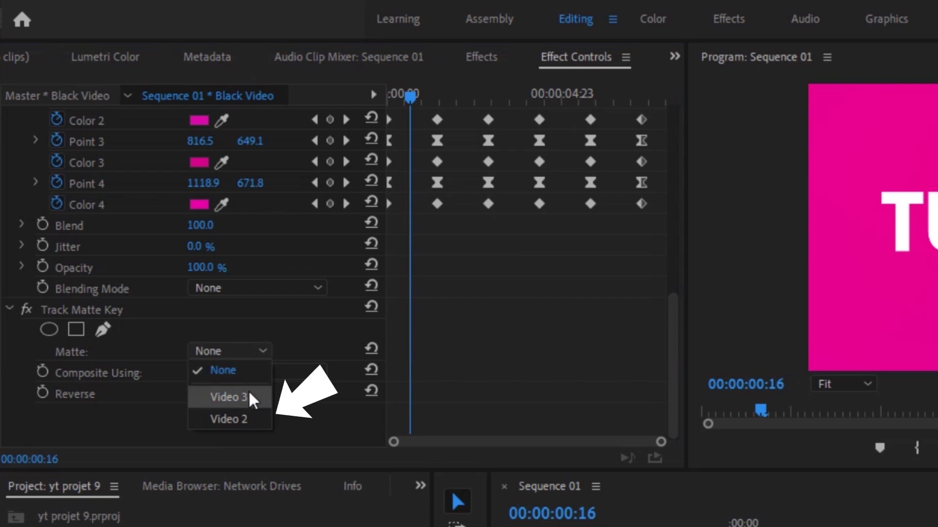
pyautogui.click(239, 417)
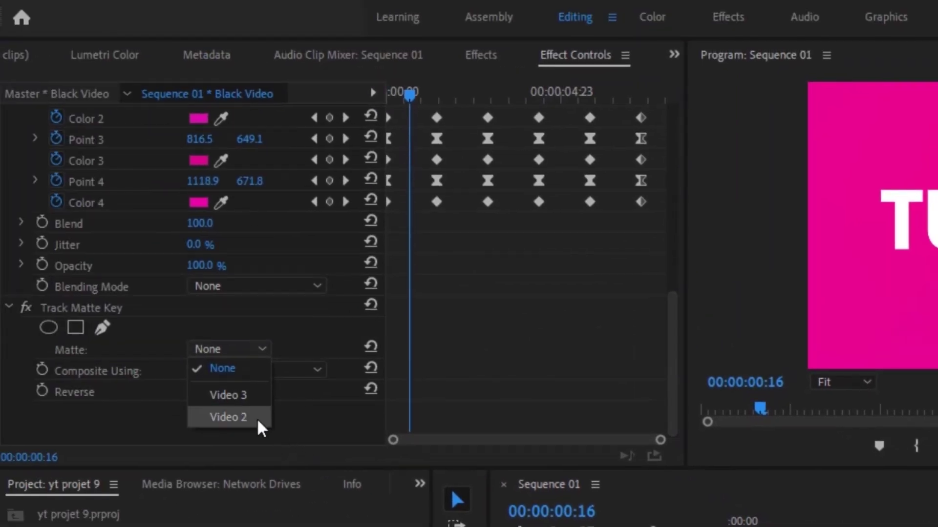
pyautogui.click(257, 418)
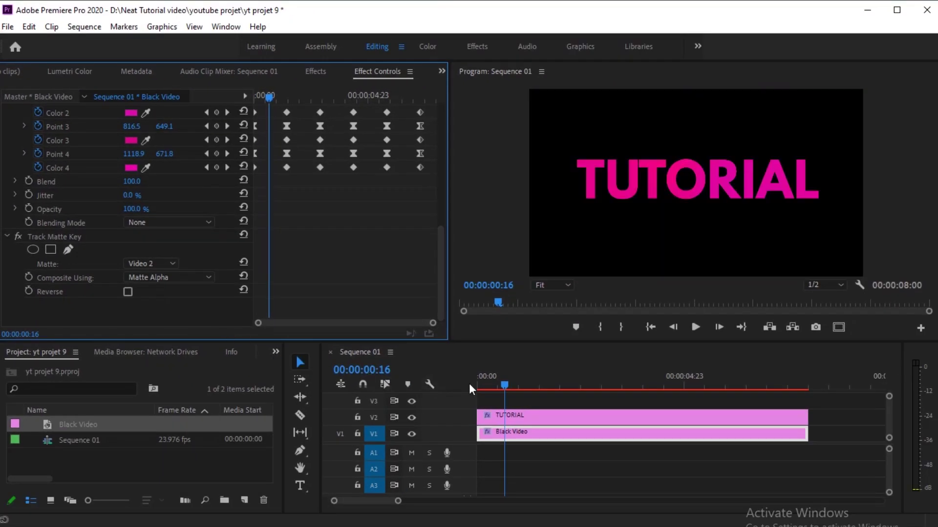
# Return to the sequence start and play back the gradient-filled TUTORIAL text.
pyautogui.click(473, 383)
pyautogui.hotkey('ctrl', 'a')
pyautogui.press('space')
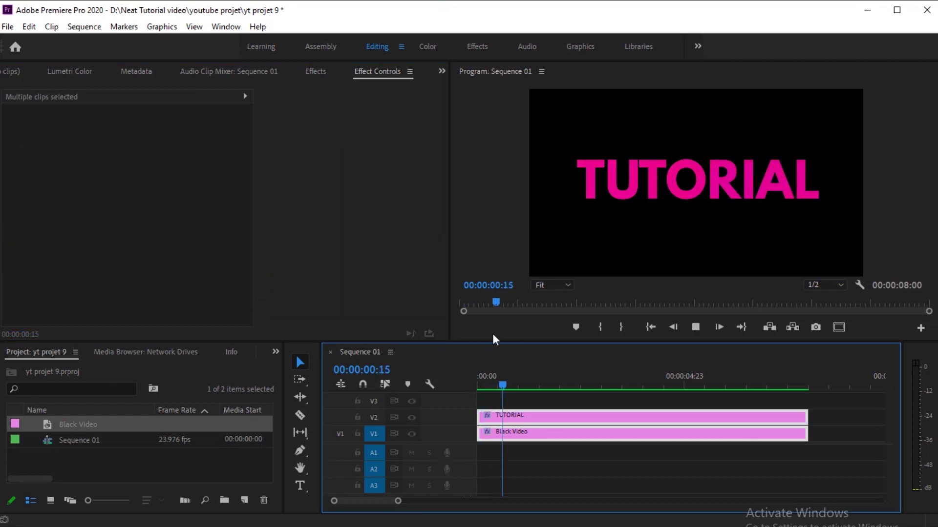